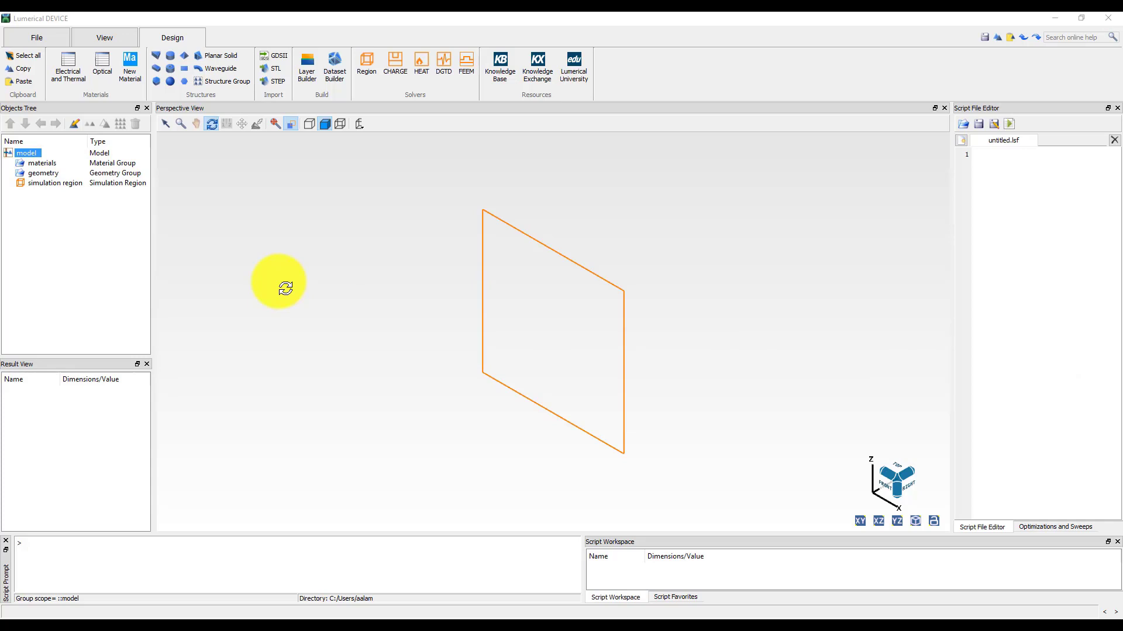
Add Si (Silicon) - Palik from the optical material database to the project's materials.
left_click(44, 163)
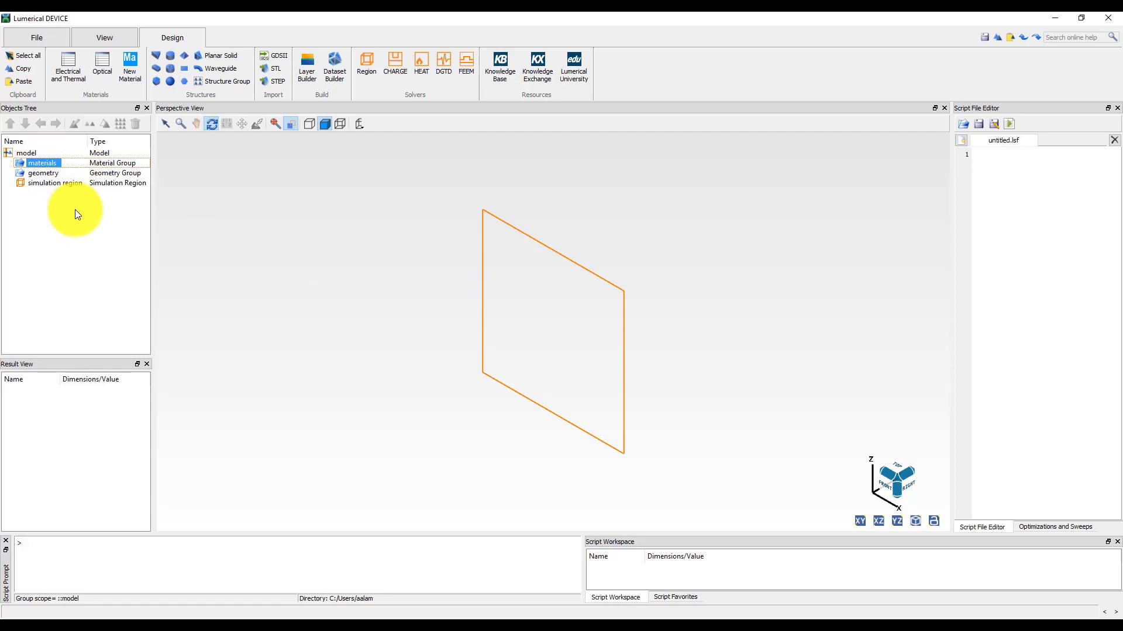
left_click(100, 65)
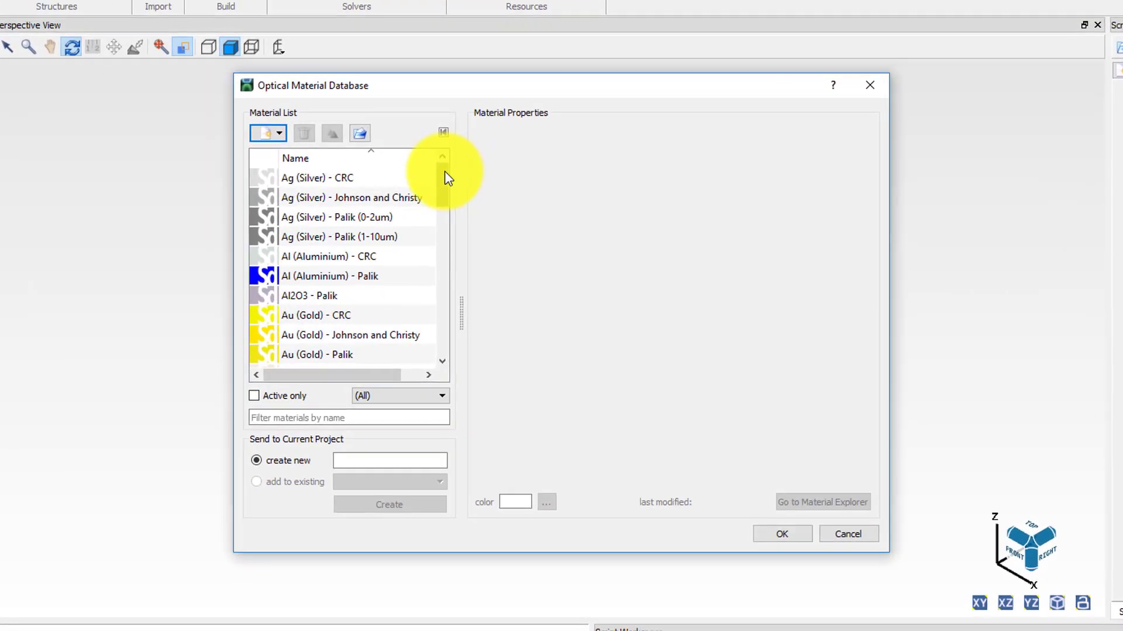
left_click_drag(477, 213, 443, 288)
left_click(320, 277)
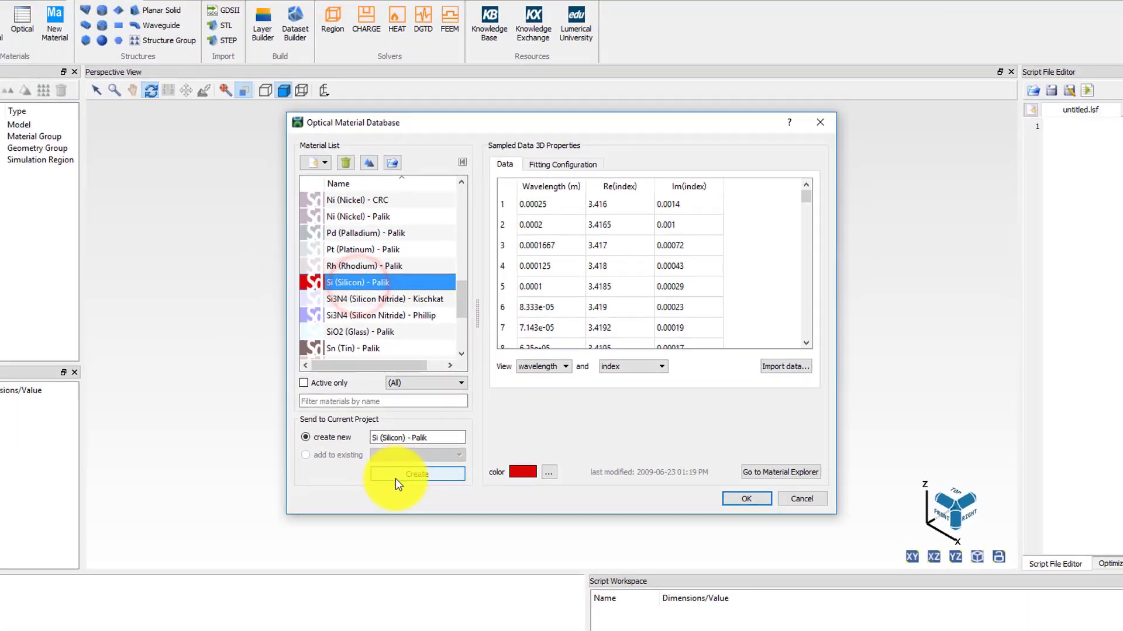
left_click(363, 508)
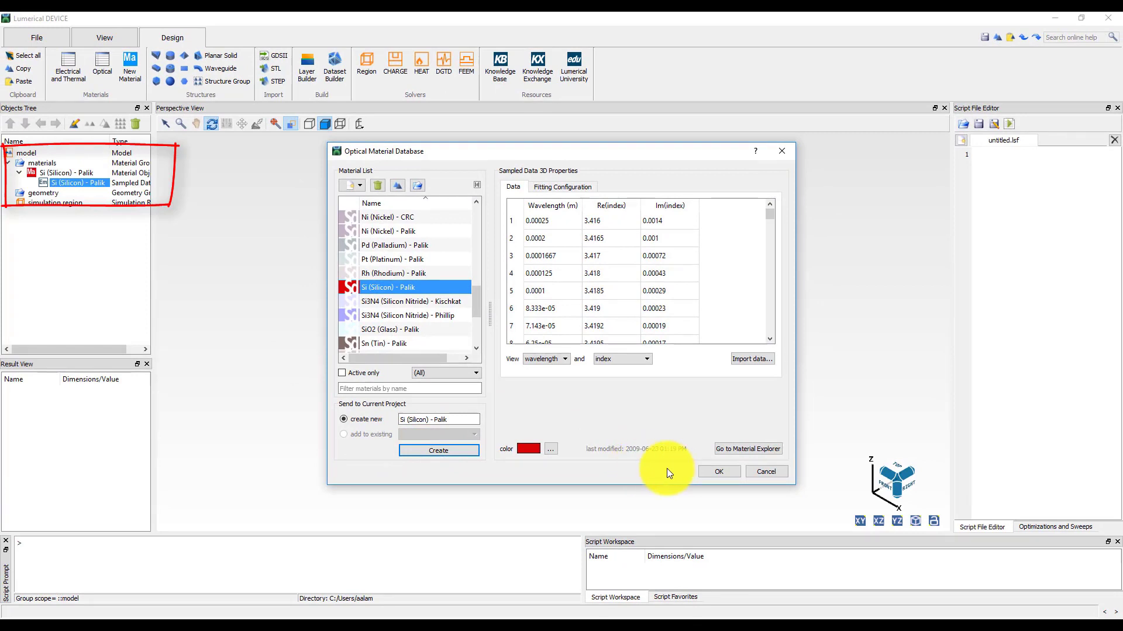
Create a new blank material and give it the SiO2 (Glass) - Palik optical data.
left_click(716, 471)
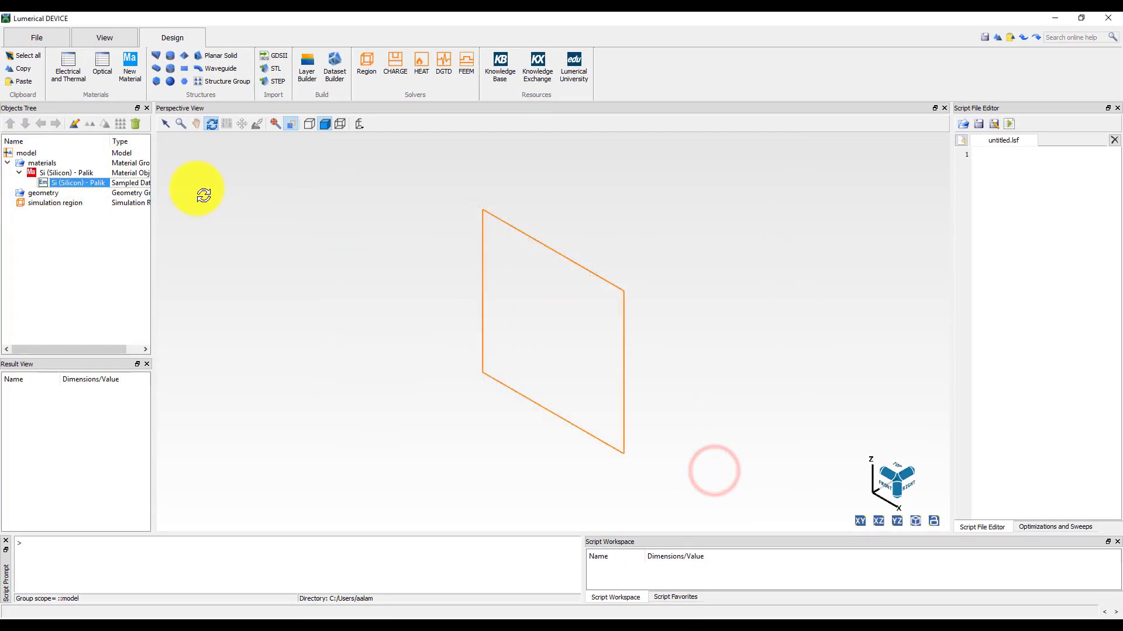
left_click(126, 72)
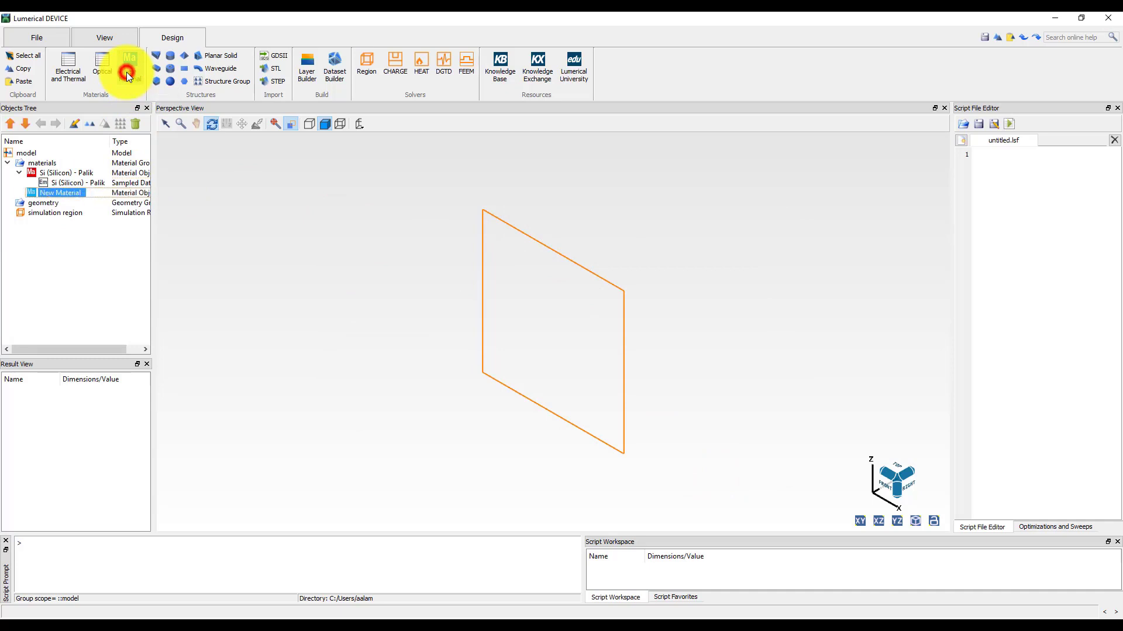
right_click(68, 191)
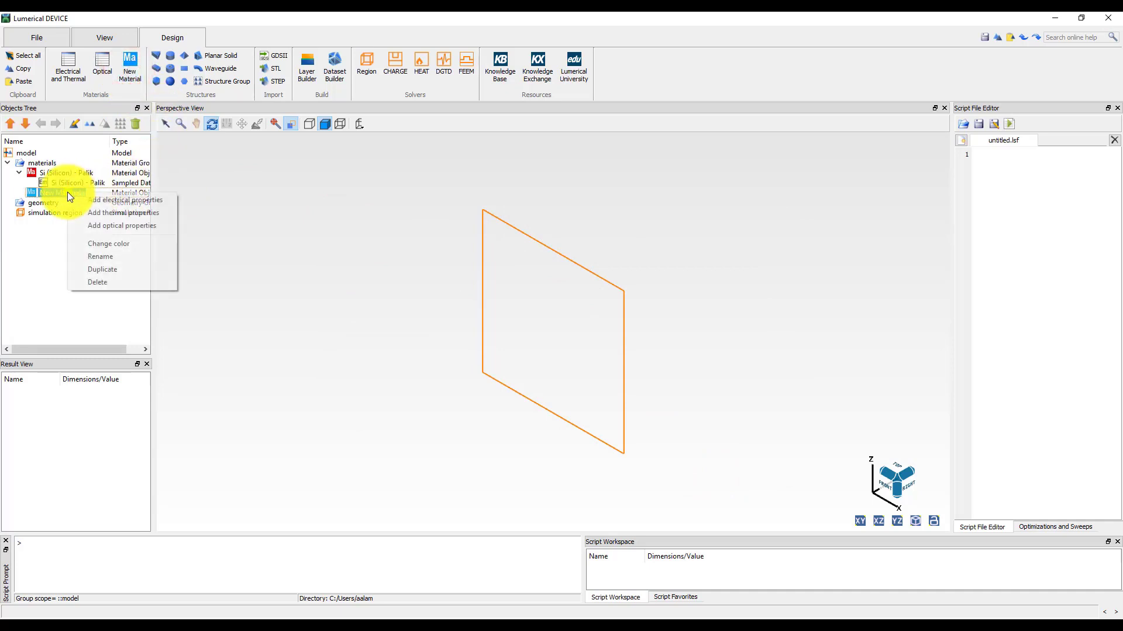
left_click(153, 227)
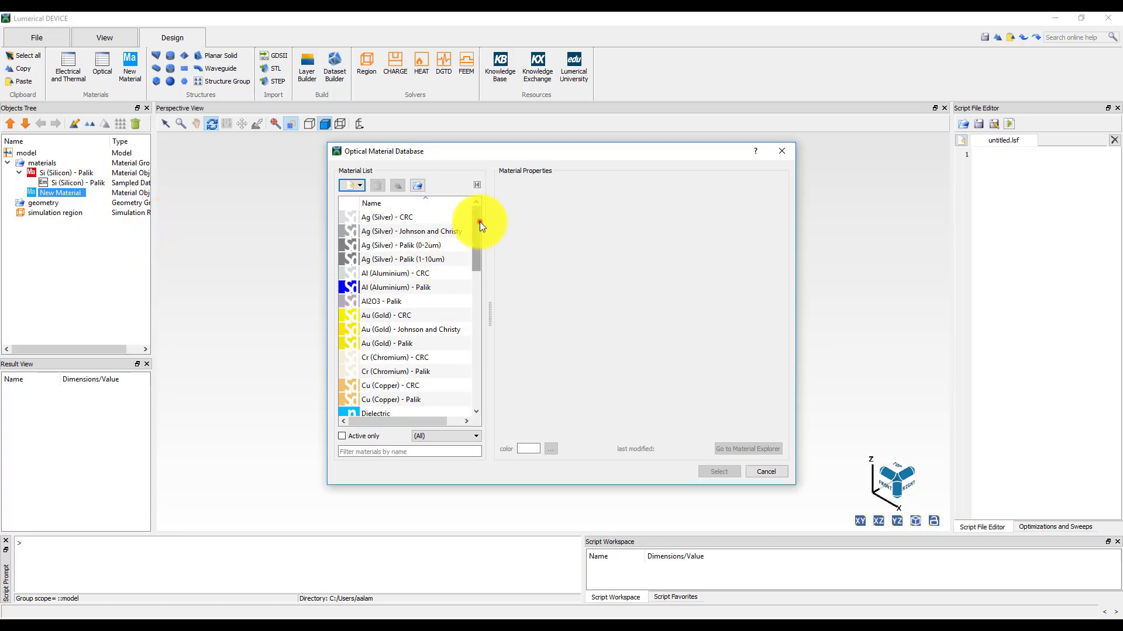
left_click_drag(479, 222, 476, 328)
left_click(419, 356)
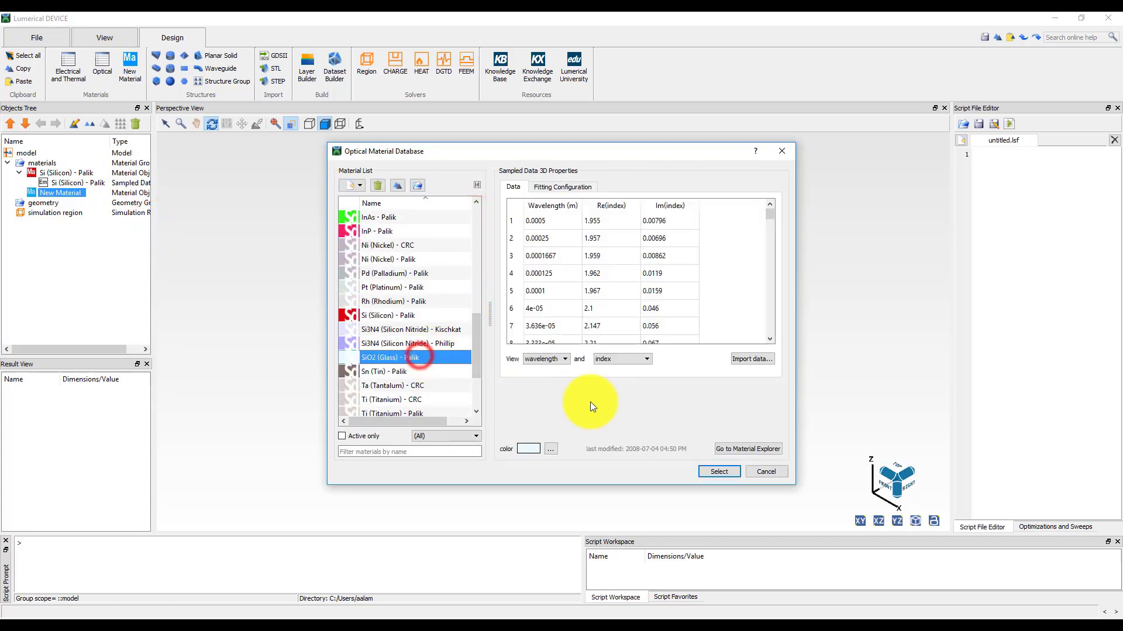
left_click(719, 471)
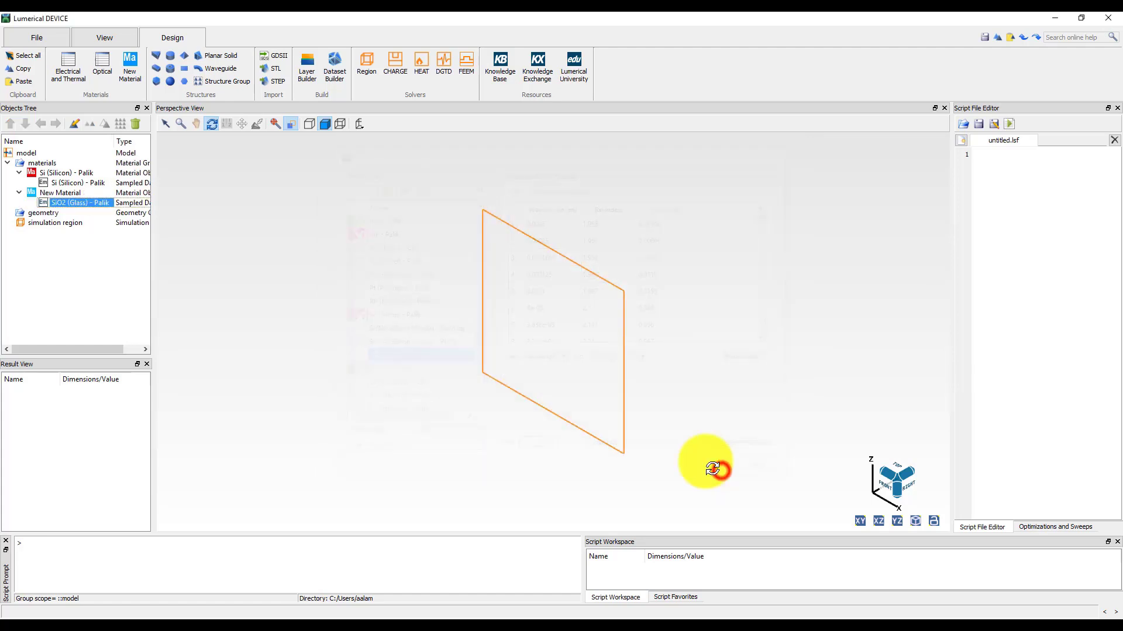
Rename the new material to SiO2 (Glass) - Palik.
left_click(59, 192)
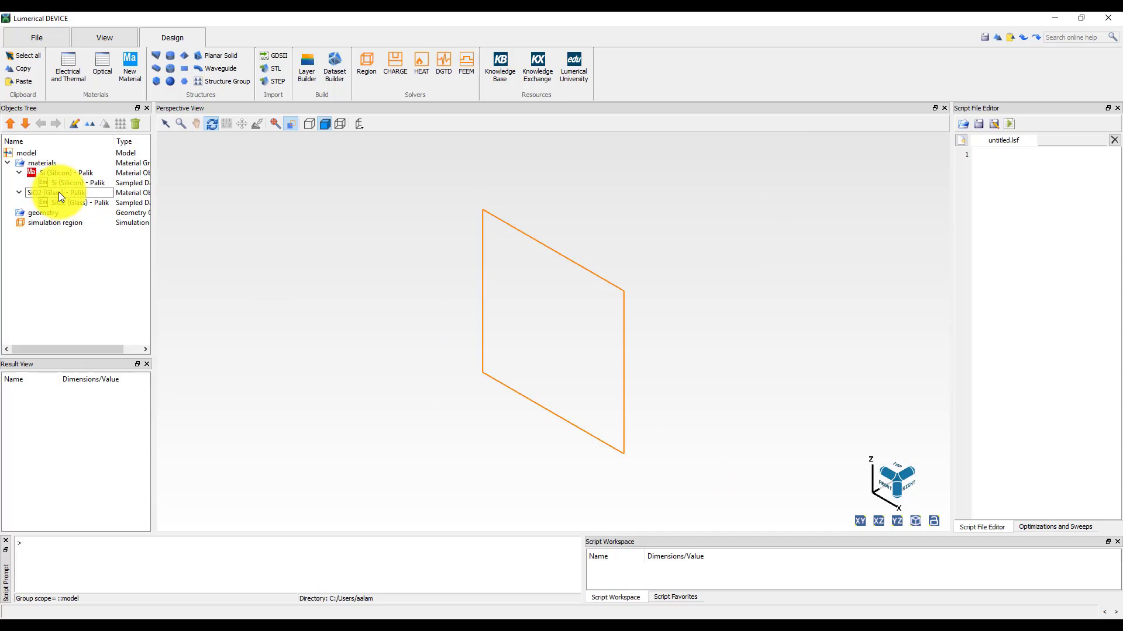
left_click(69, 269)
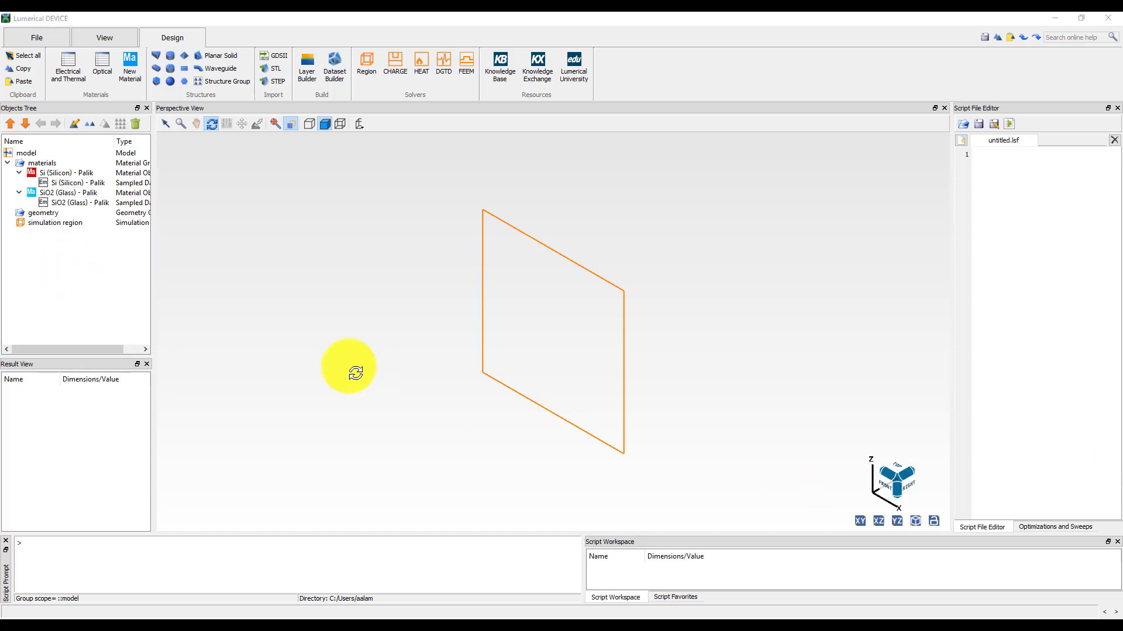
left_click(46, 214)
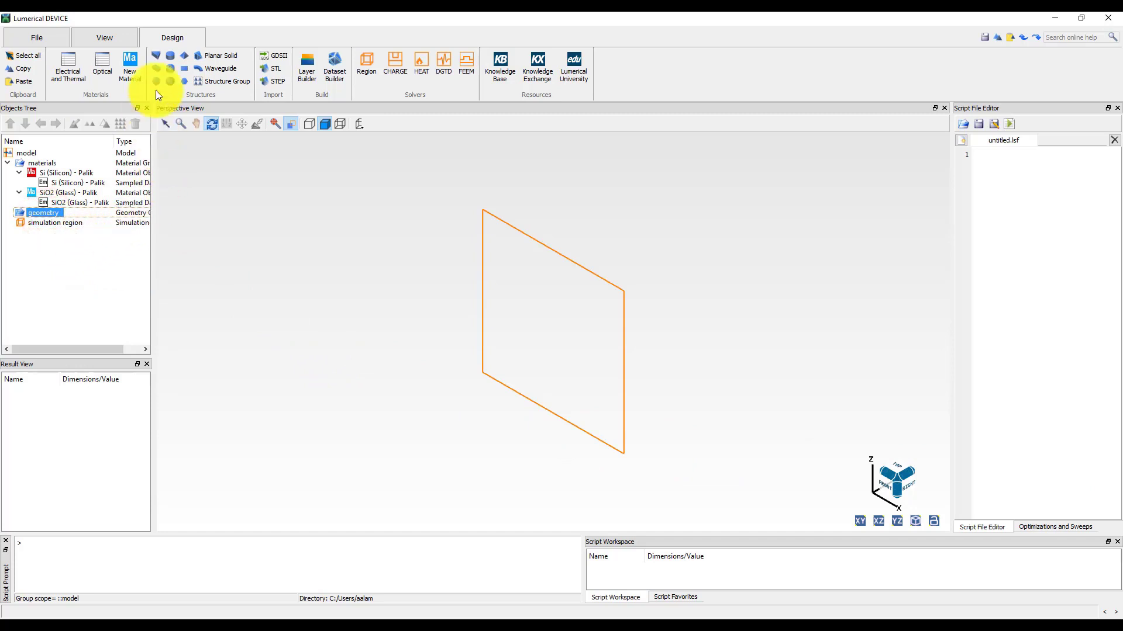
Insert a rectangle named WG with 0.5 µm x span, z from 0 to 0.22 µm.
left_click(157, 68)
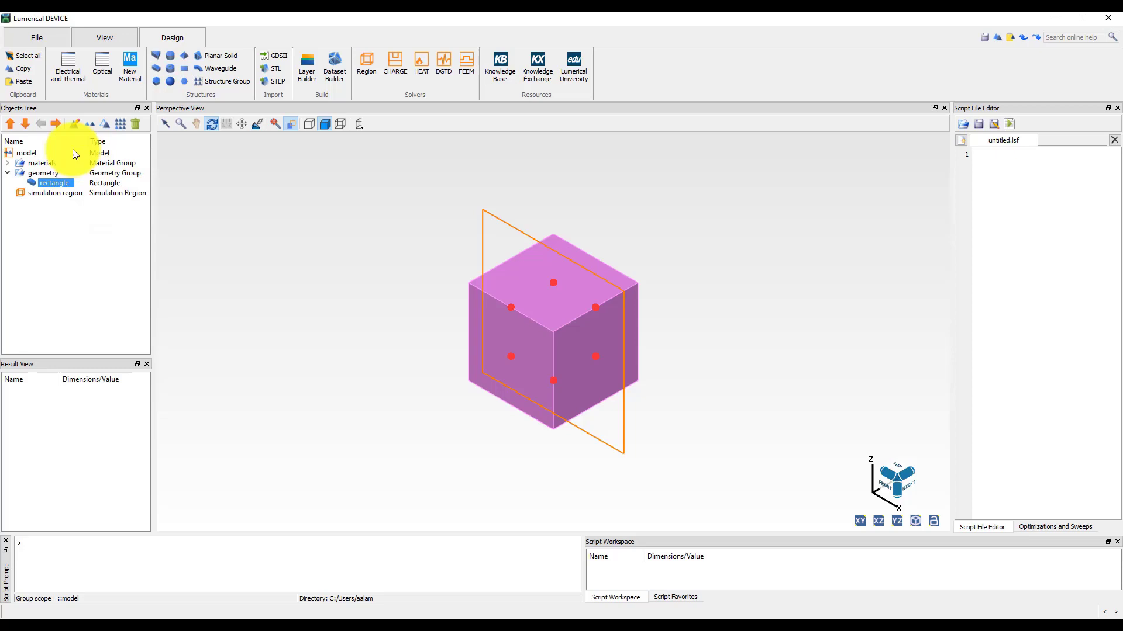
left_click(73, 126)
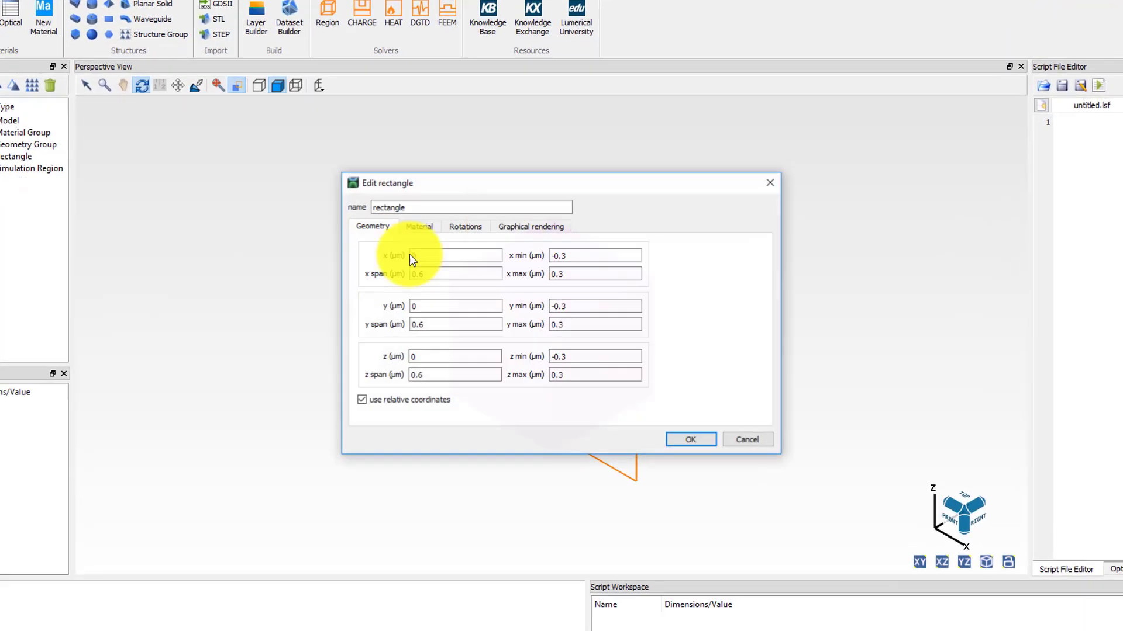
double_click(450, 225)
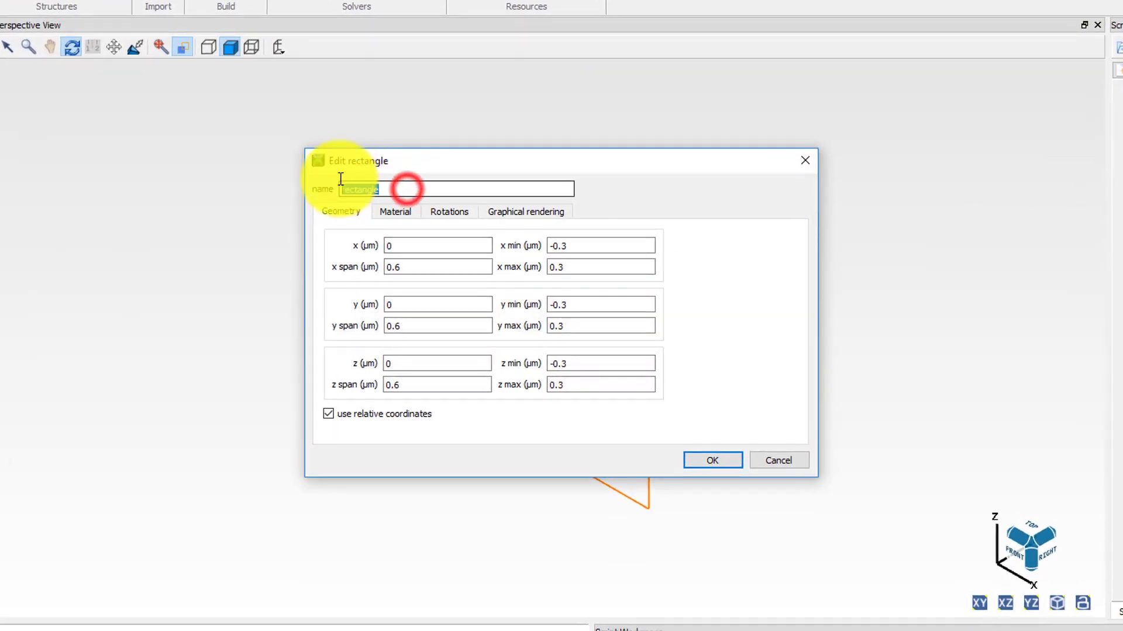
type("WG")
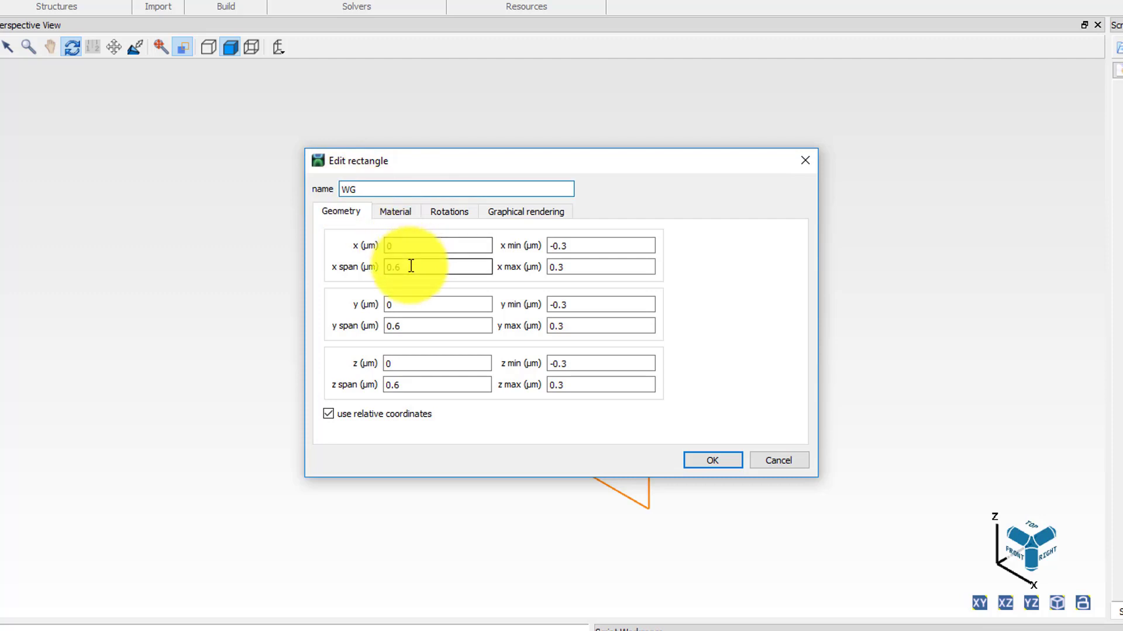
left_click_drag(409, 261, 382, 261)
type("0.5")
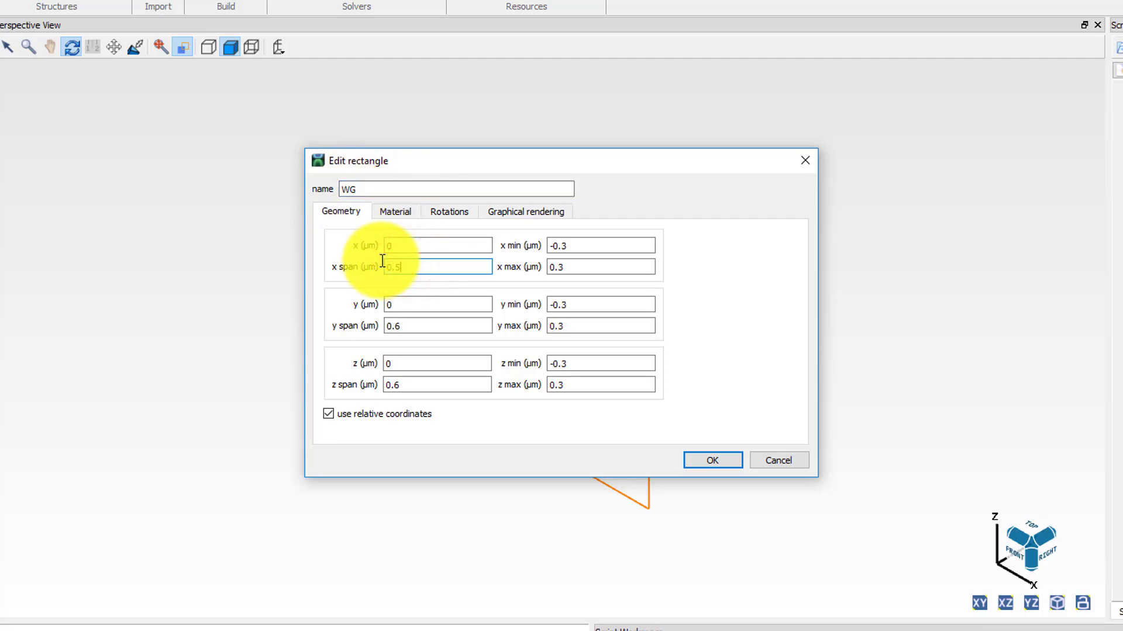
left_click_drag(579, 364, 573, 386)
type("0")
type("0.22")
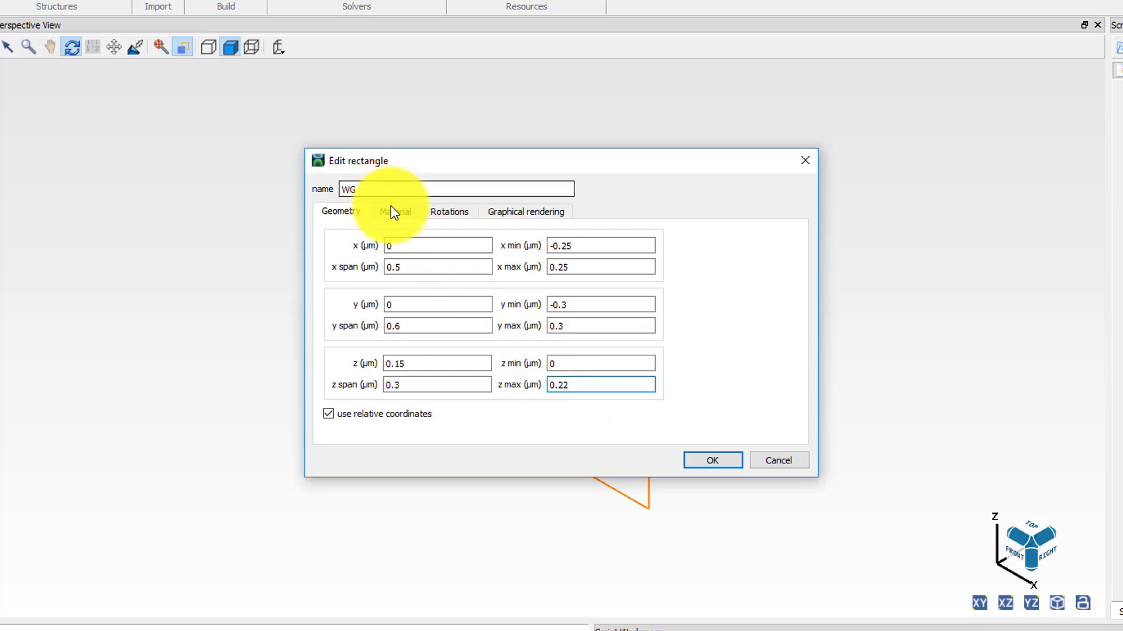
Assign Si (Silicon) - Palik as the WG rectangle's material and apply.
left_click(395, 211)
left_click(453, 244)
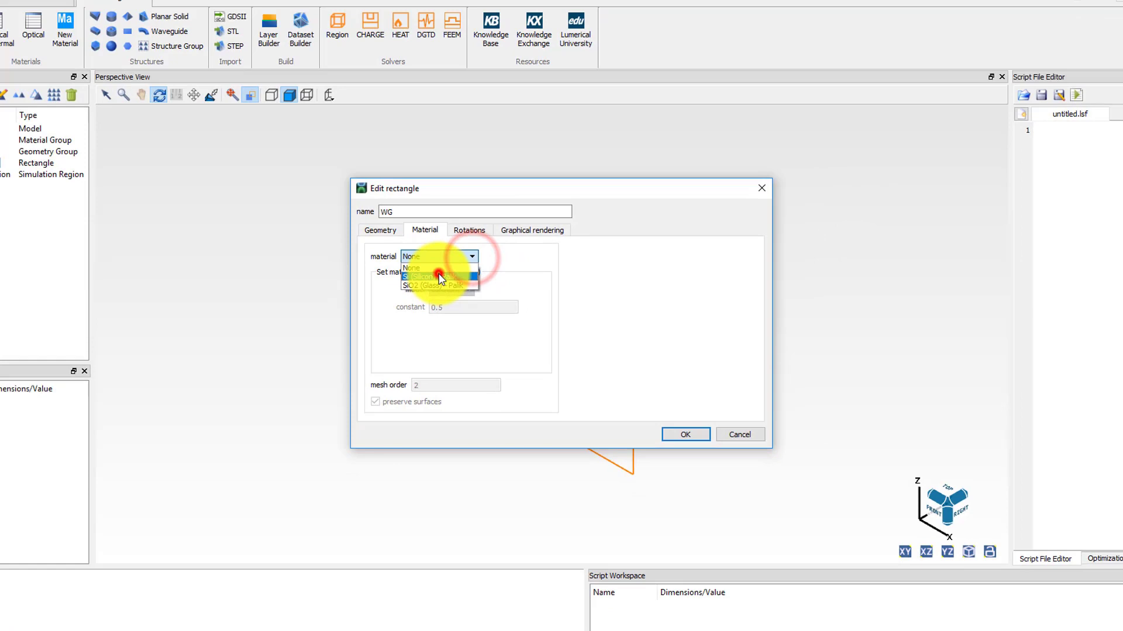
left_click(414, 262)
left_click(667, 419)
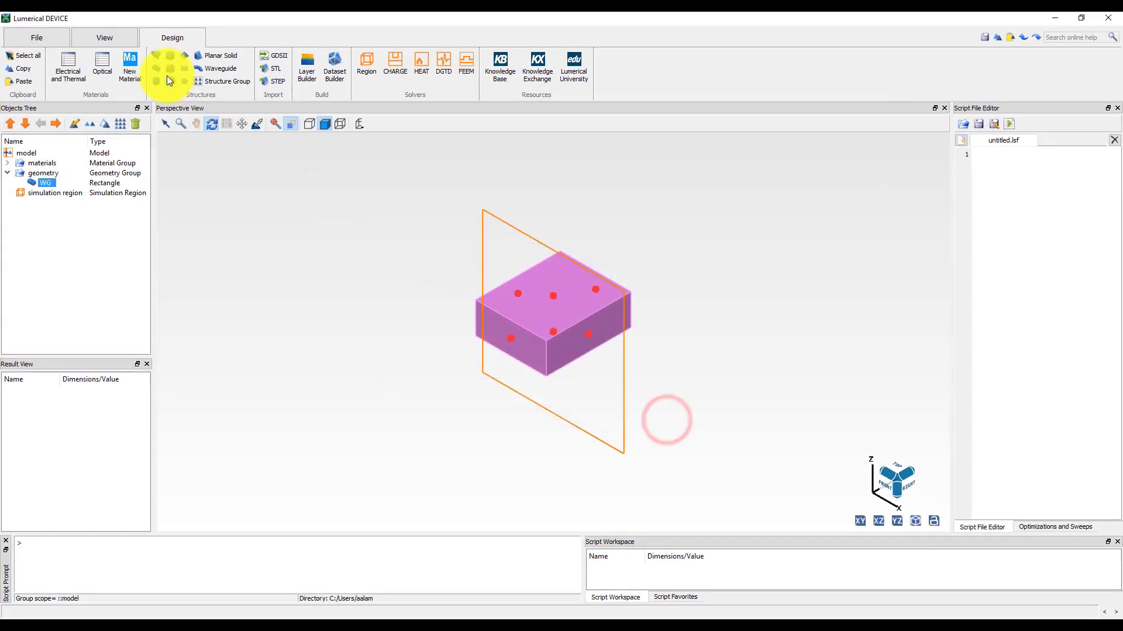
Add a second rectangle named oxide with 3 µm x span and 3 µm z span.
left_click(157, 69)
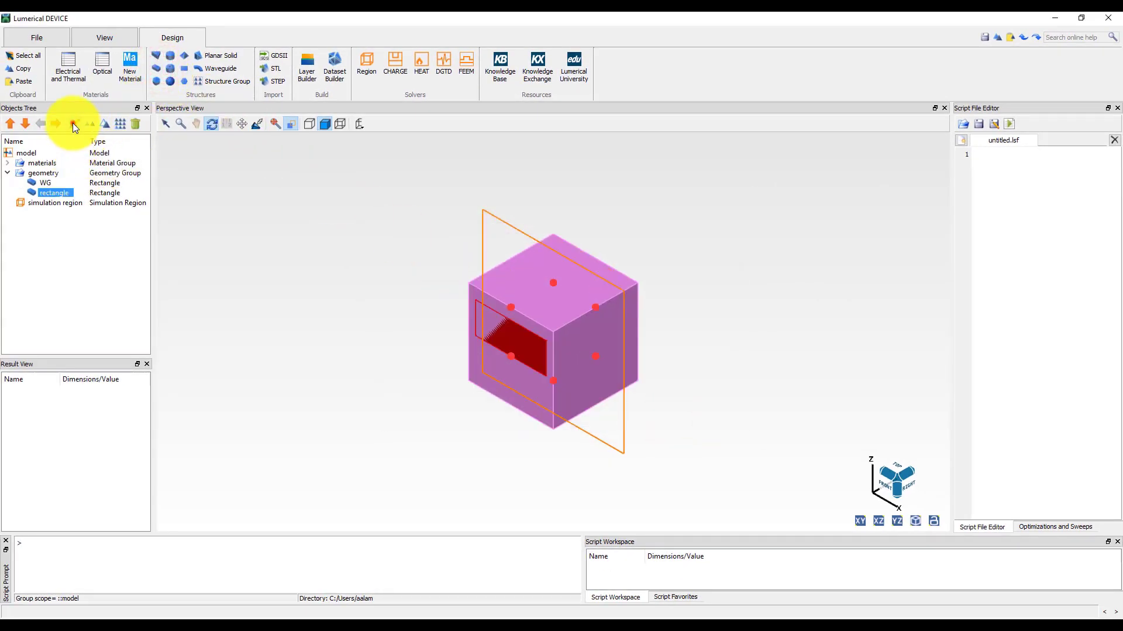
left_click(75, 124)
double_click(436, 224)
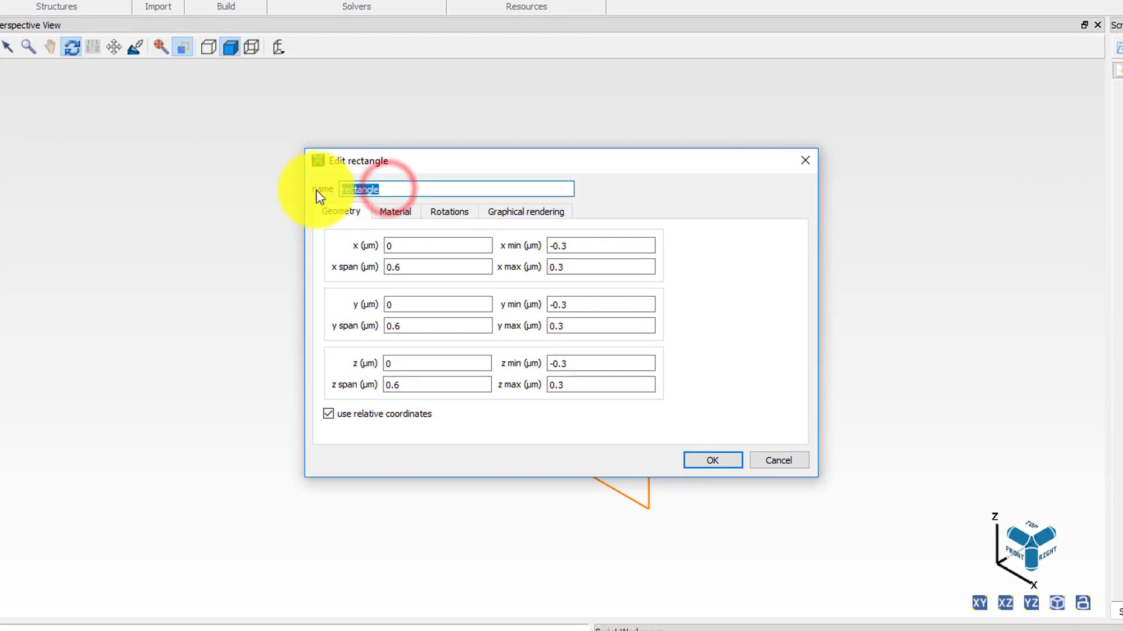
type("oxide")
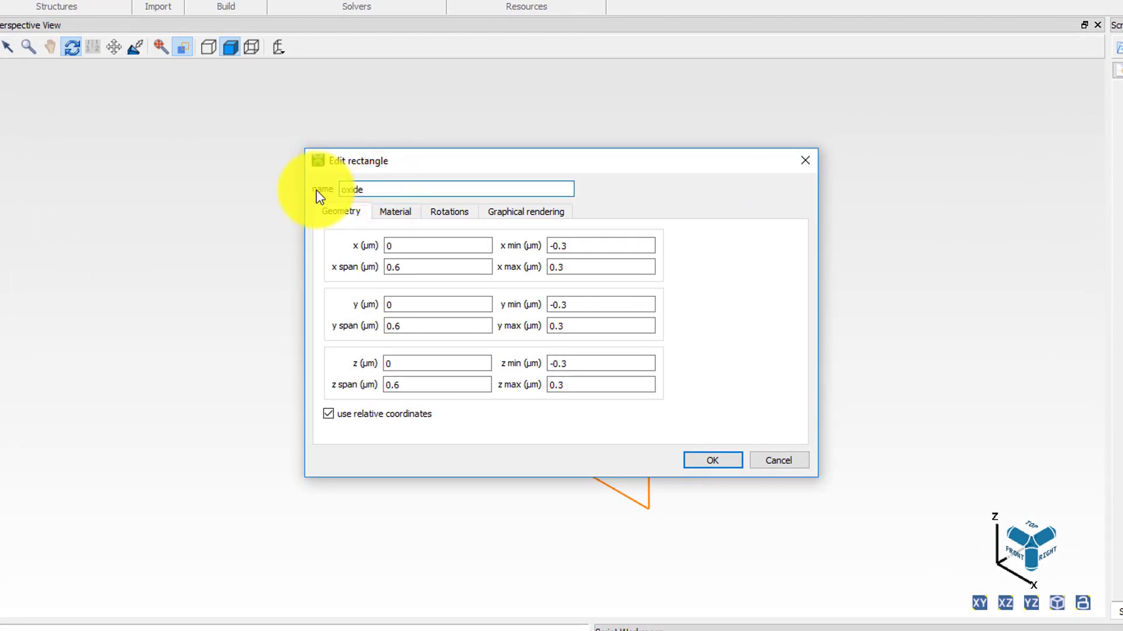
left_click_drag(404, 267, 379, 268)
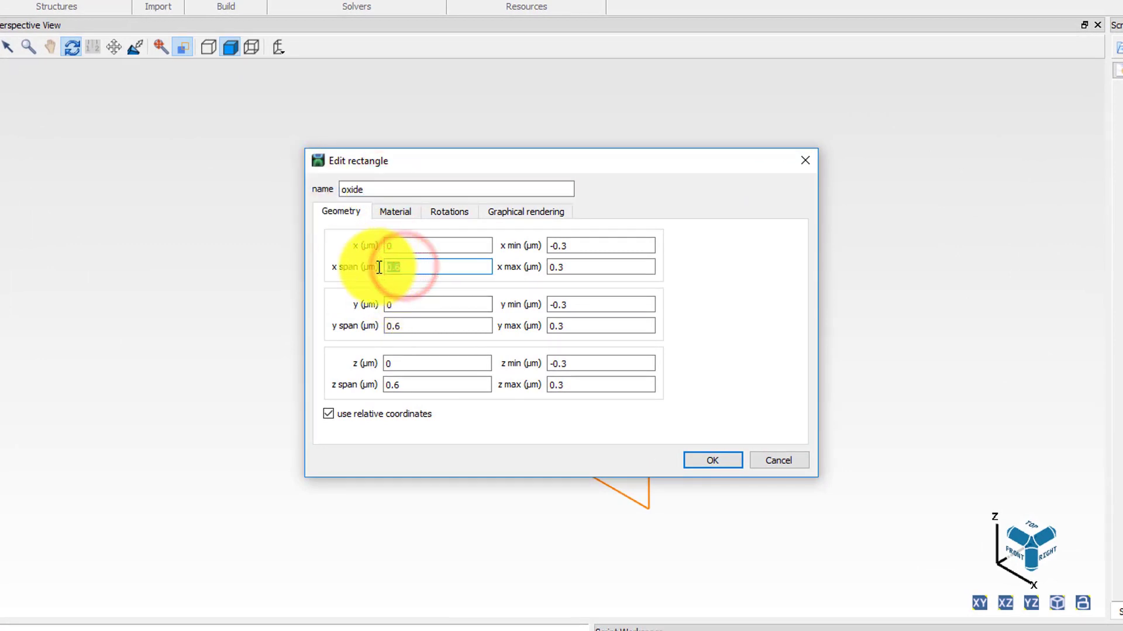
type("3")
left_click_drag(403, 384, 387, 384)
type("3")
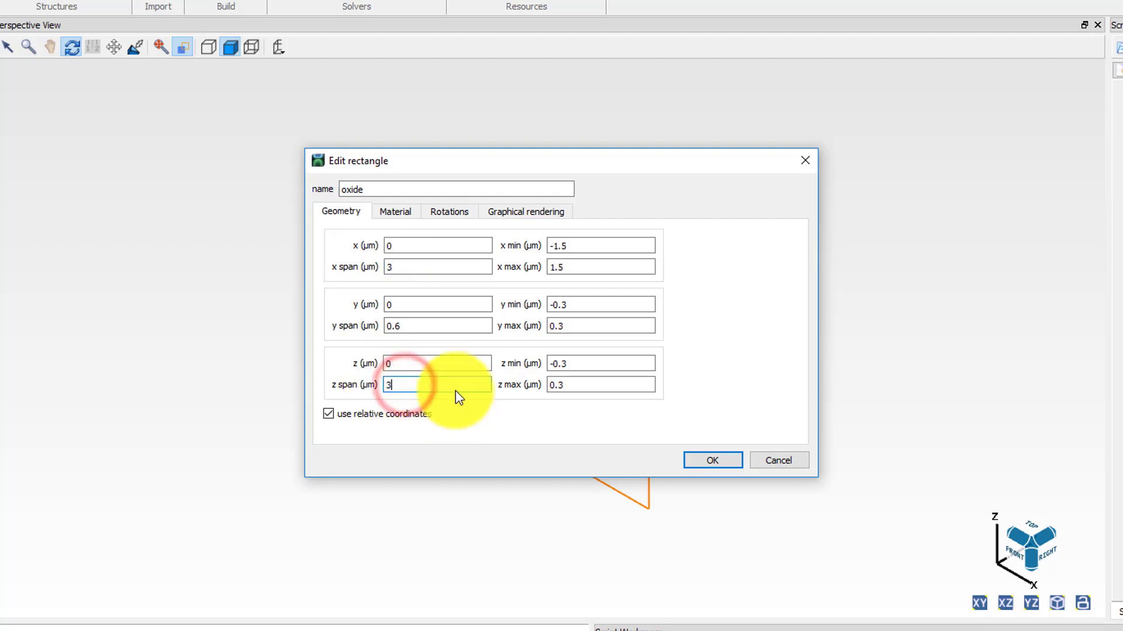
Make the oxide rectangle SiO2 (Glass) - Palik with mesh order 5.
left_click(396, 212)
left_click(432, 243)
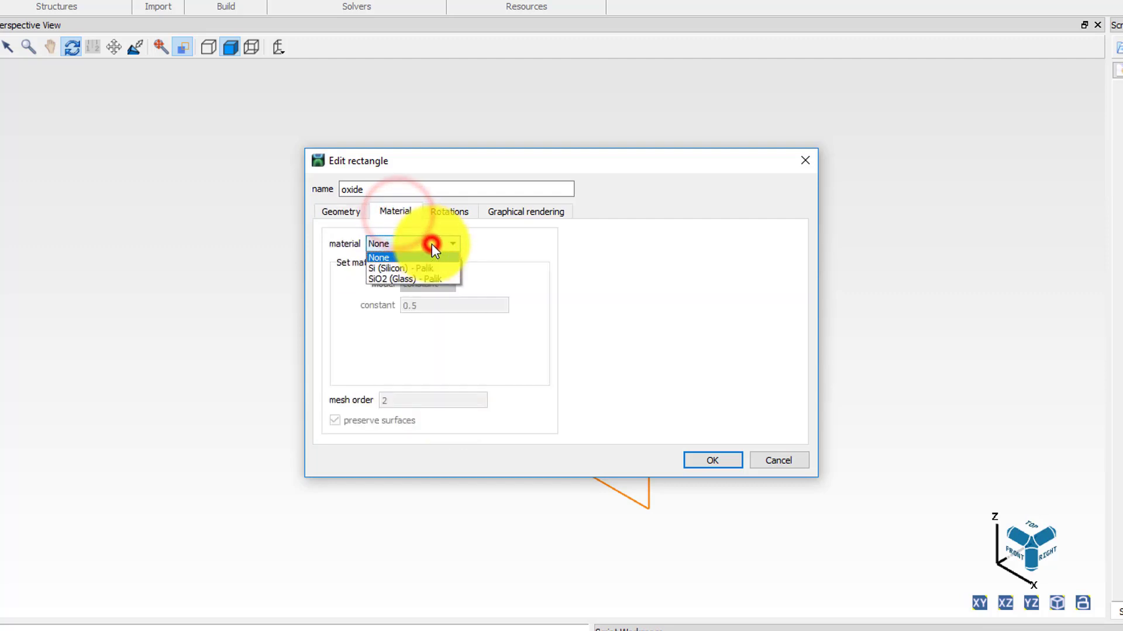
left_click(409, 279)
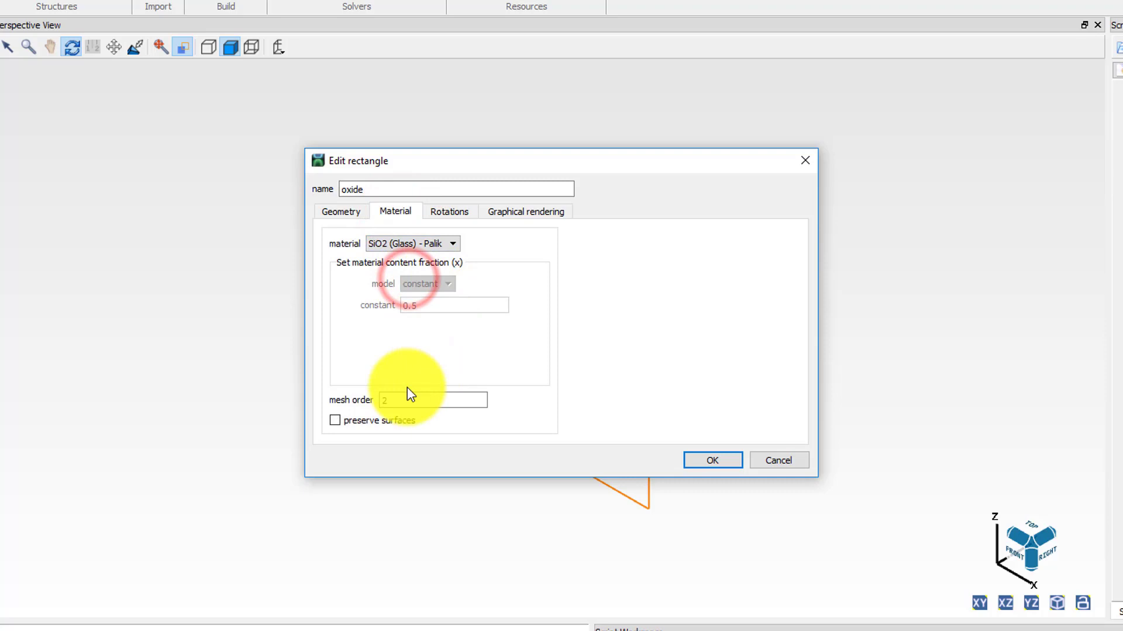
double_click(393, 400)
type("5")
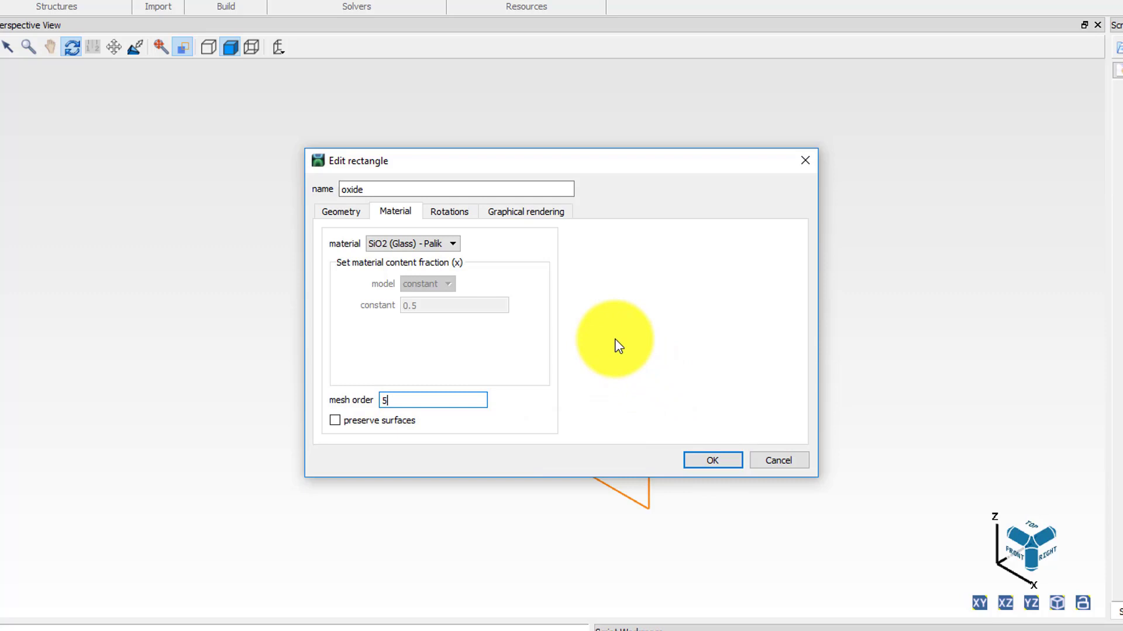
Render the oxide rectangle nearly transparent with opacity alpha 0.1.
left_click(523, 211)
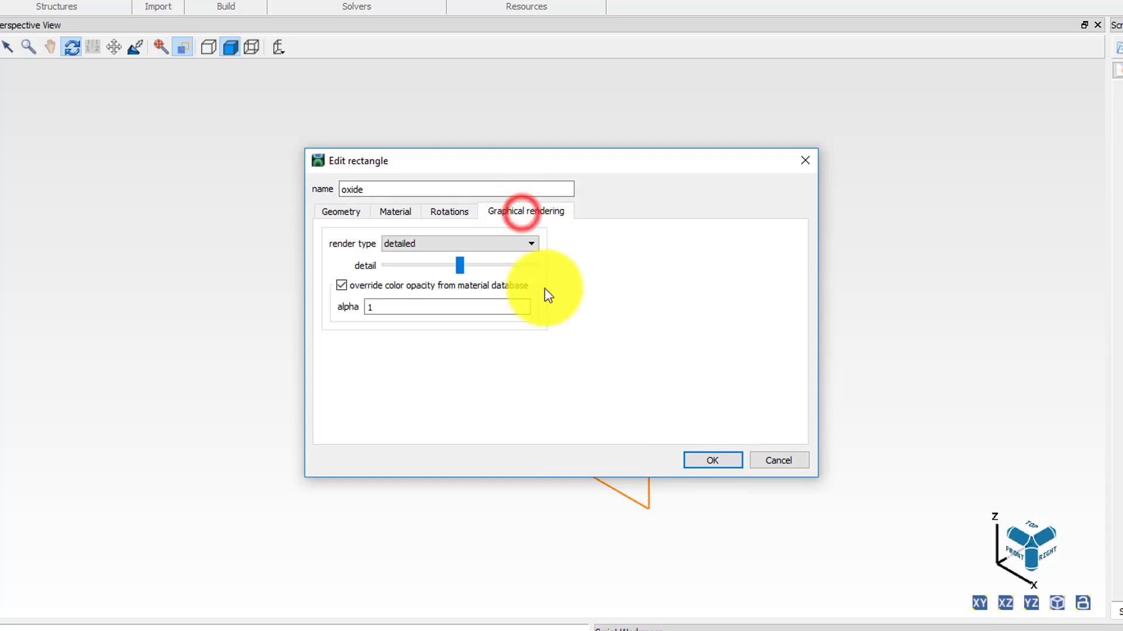
left_click(372, 306)
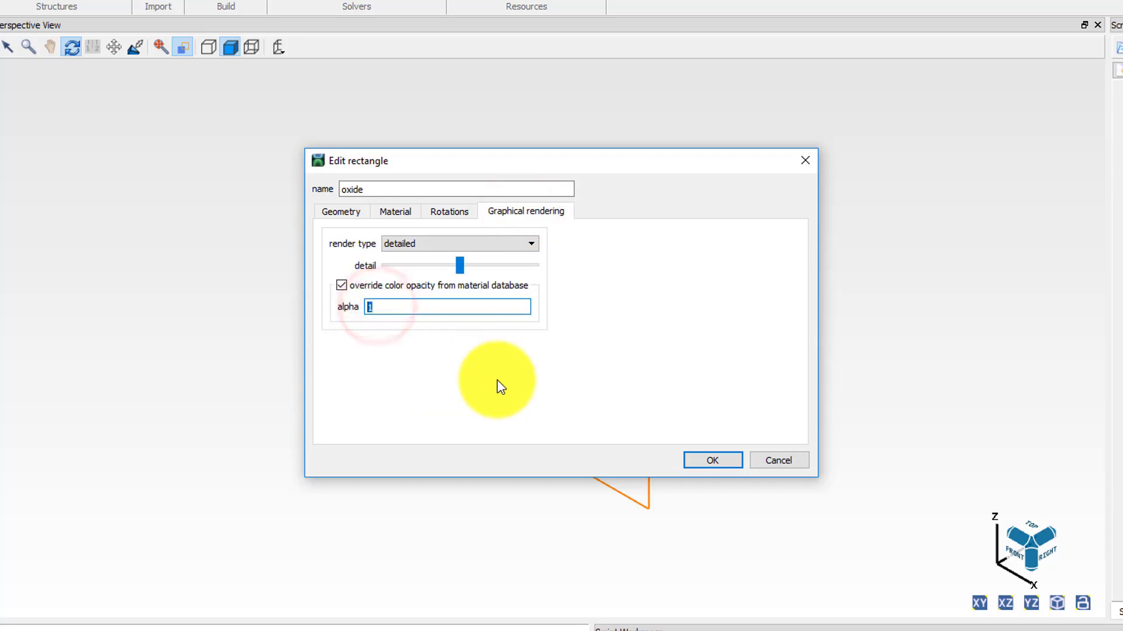
type("0.1")
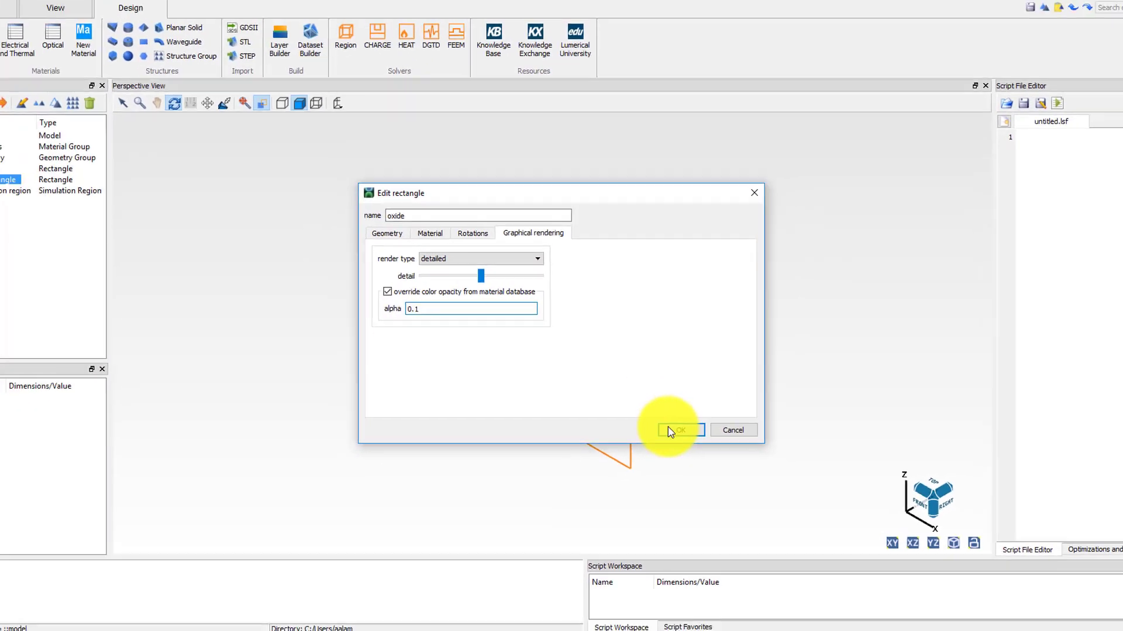
left_click(701, 460)
left_click_drag(606, 365, 604, 357)
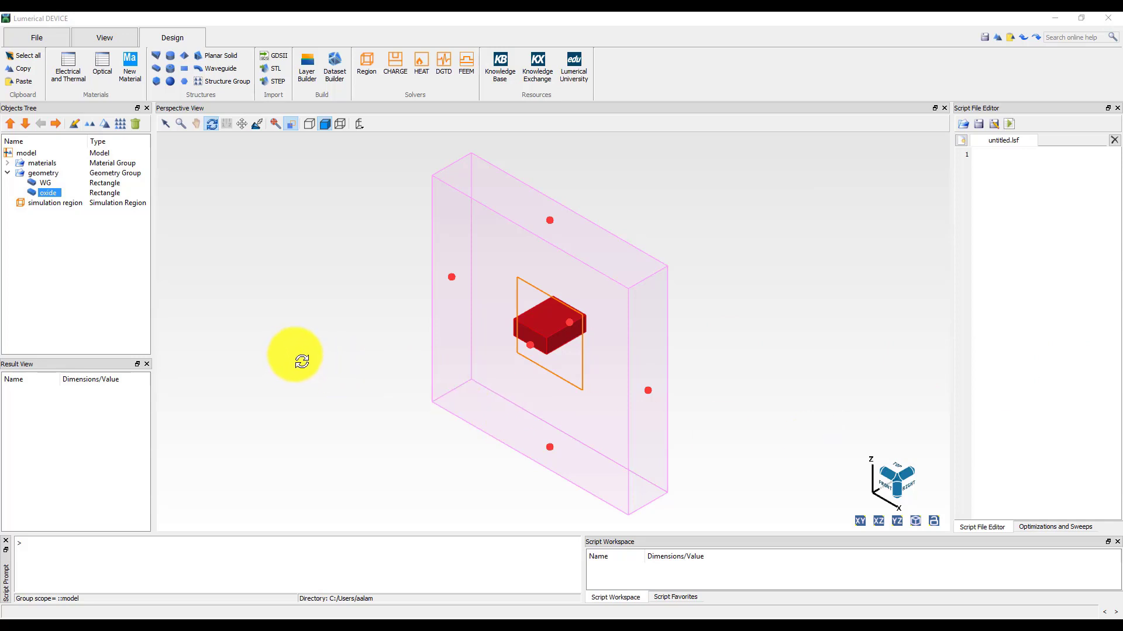
Set the simulation region's x and z spans to 2.5 µm, then insert an FEEM solver.
left_click(61, 205)
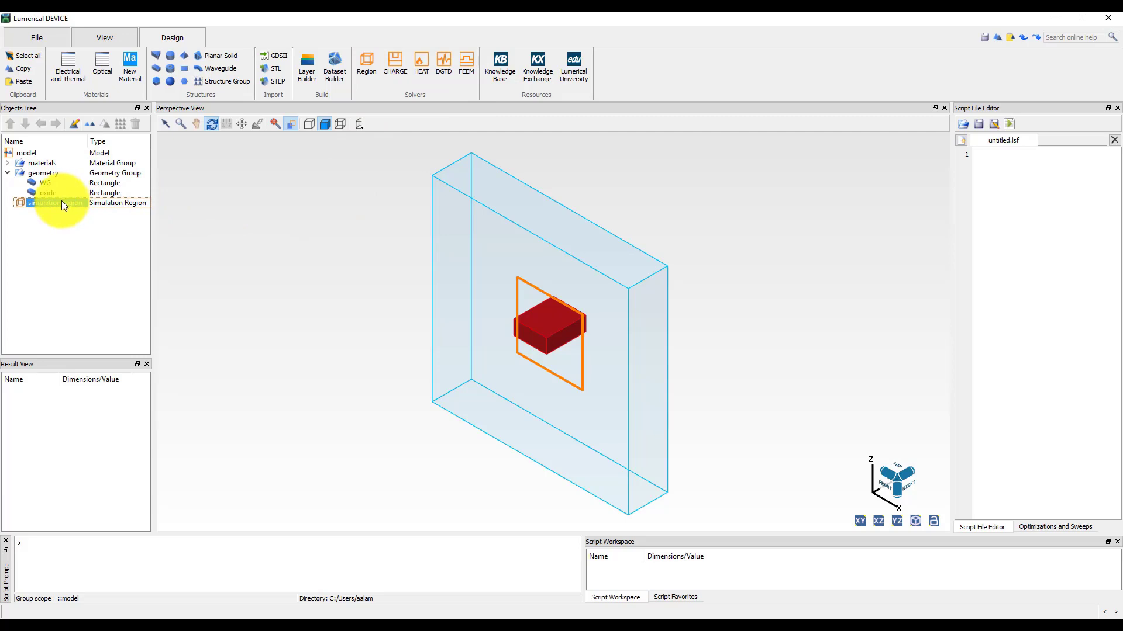
left_click(74, 123)
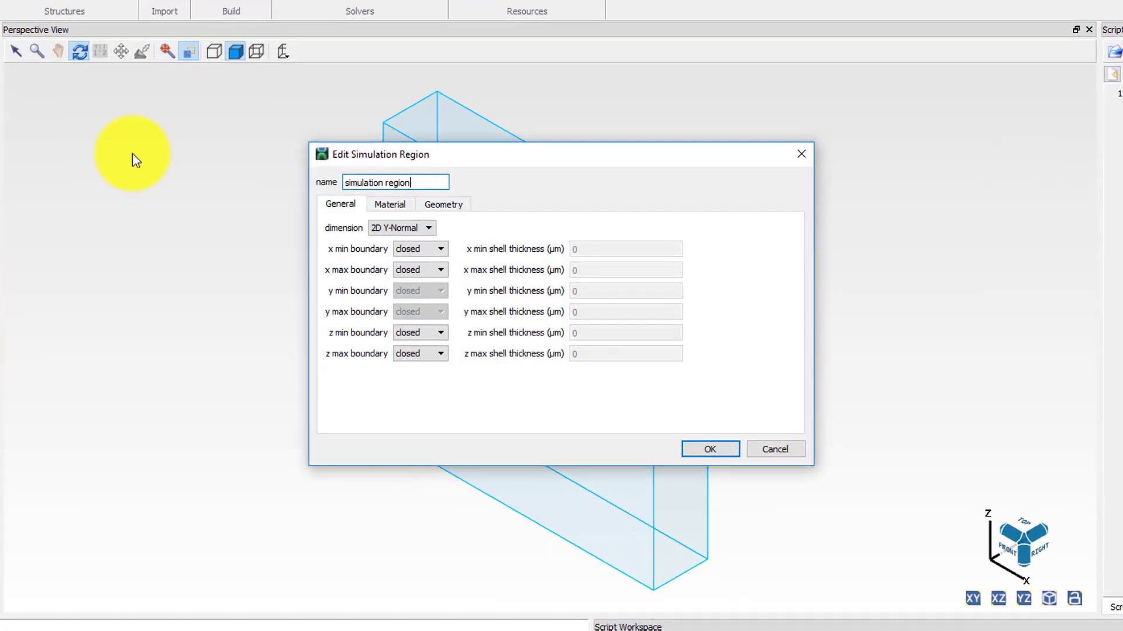
left_click_drag(542, 153, 484, 157)
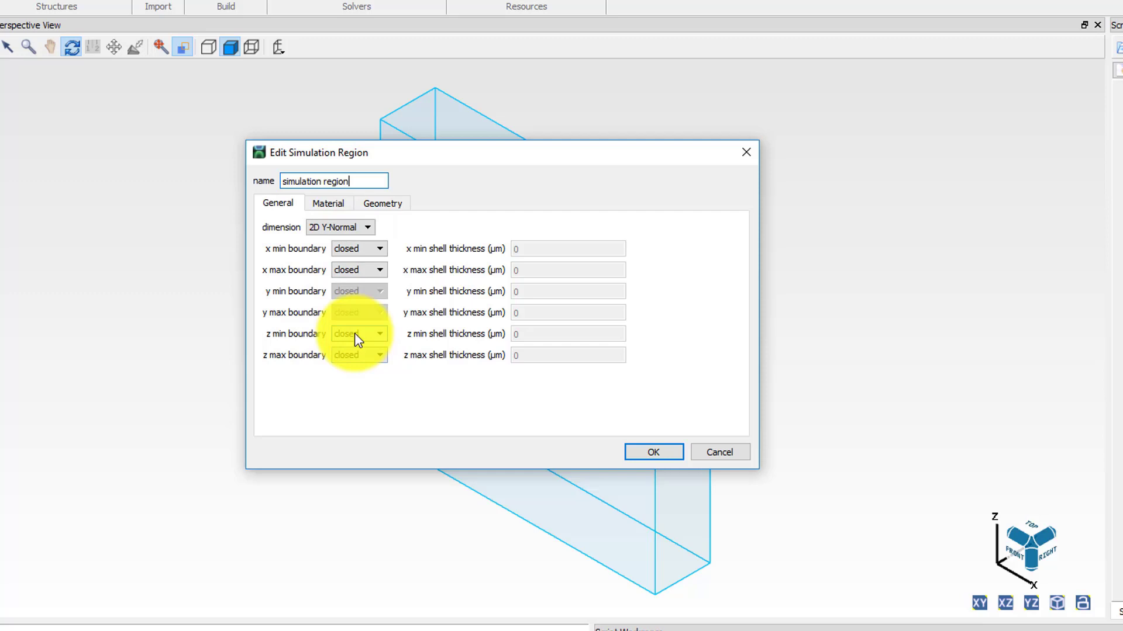
left_click(387, 203)
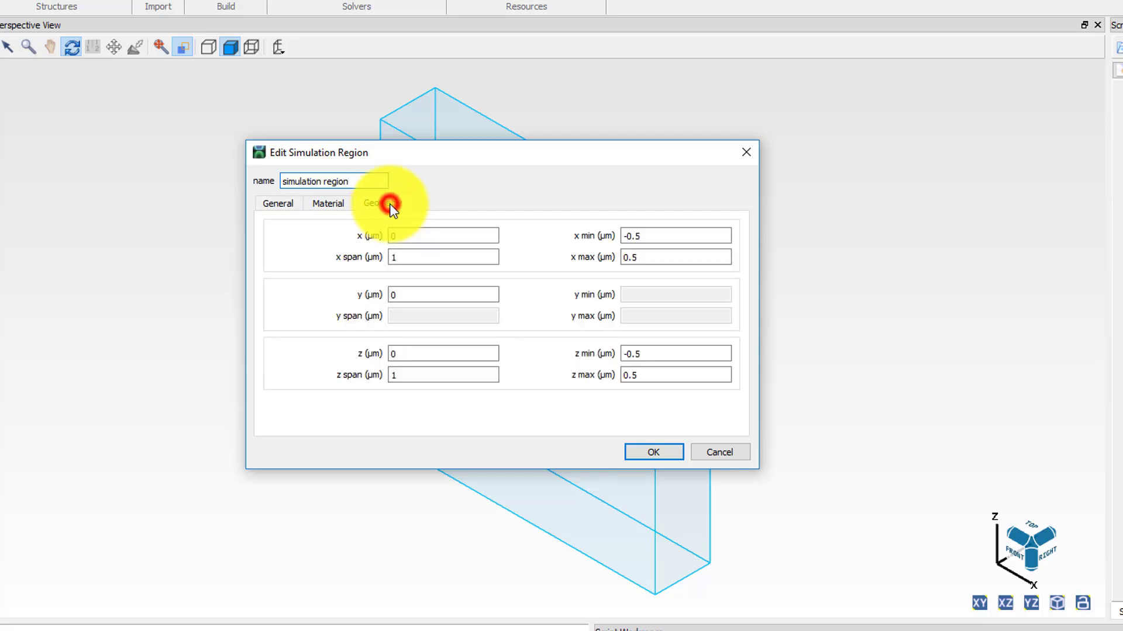
double_click(411, 257)
type("2")
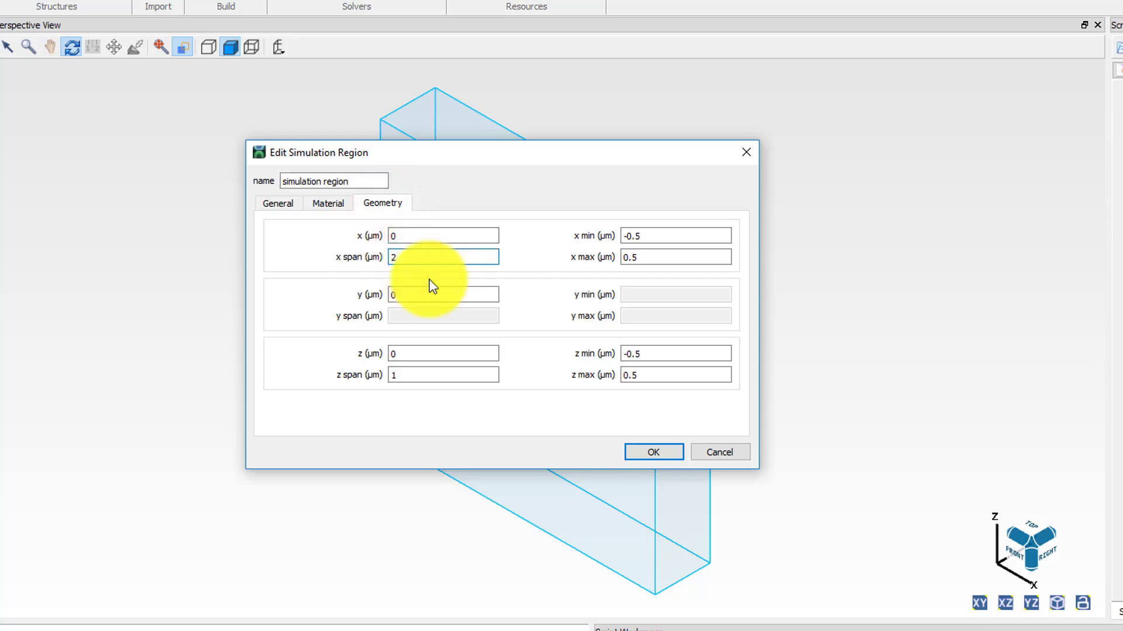
type(".5")
double_click(421, 374)
type("3")
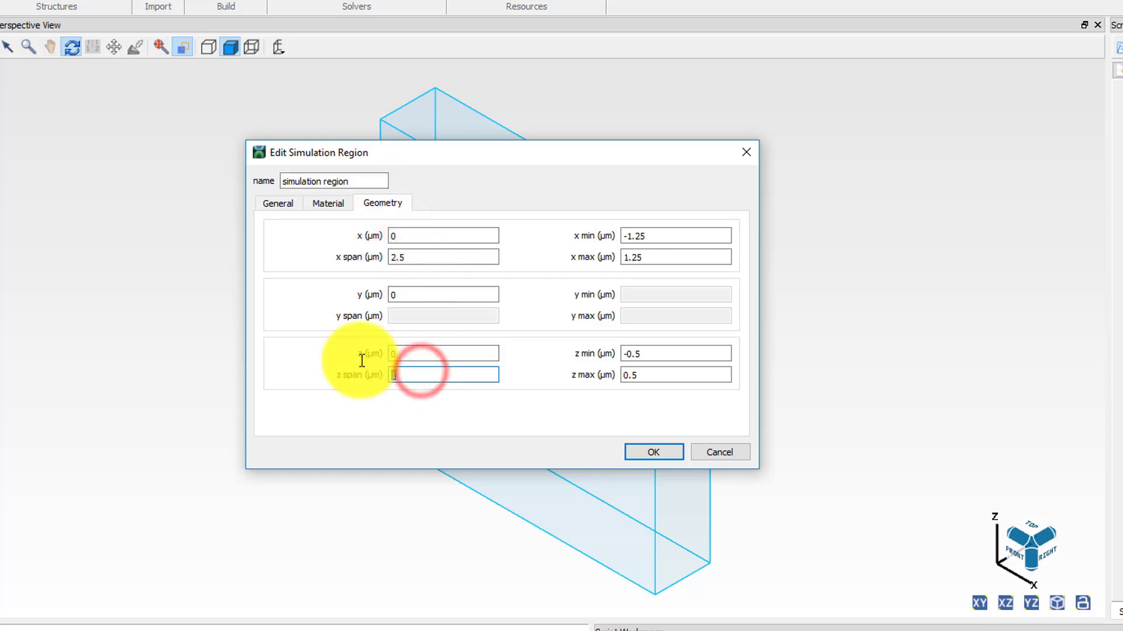
type("2.5")
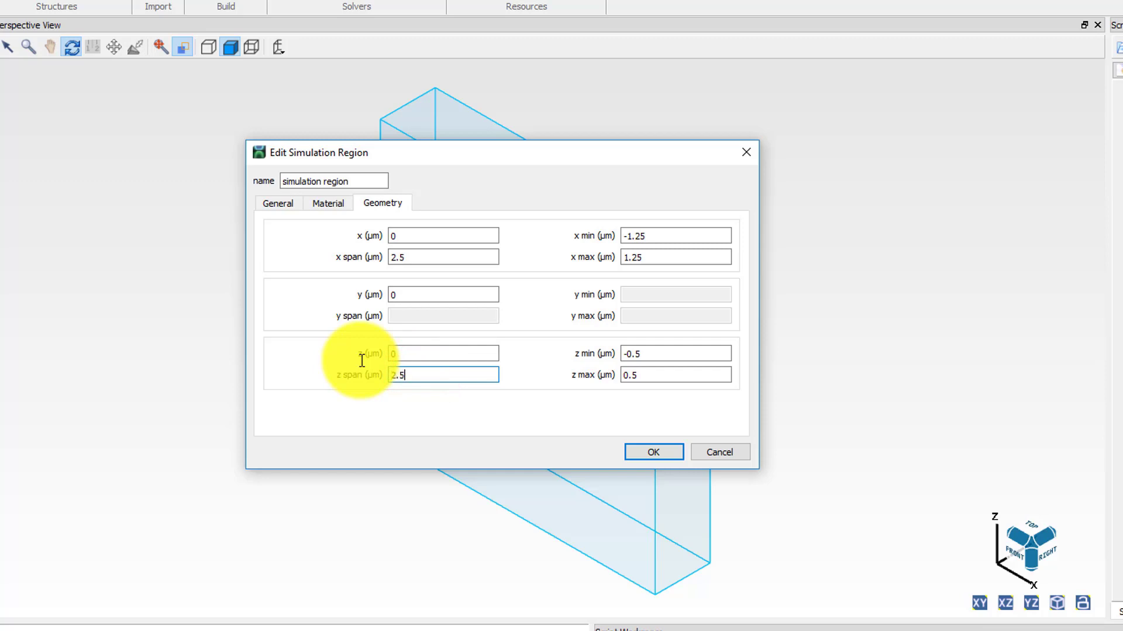
left_click(653, 452)
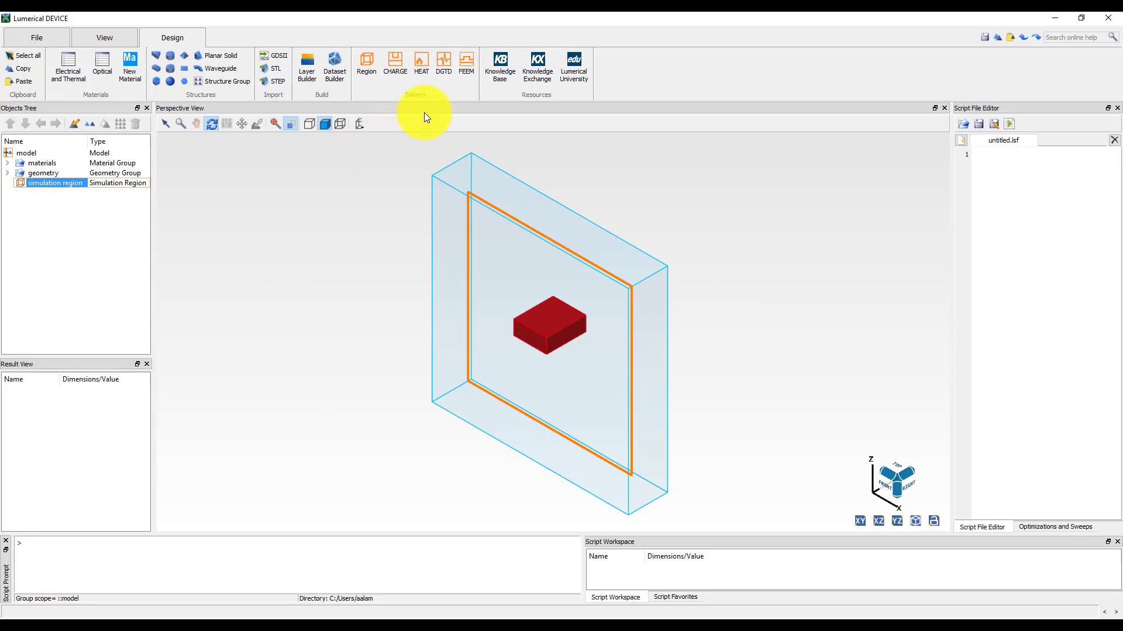
left_click(469, 69)
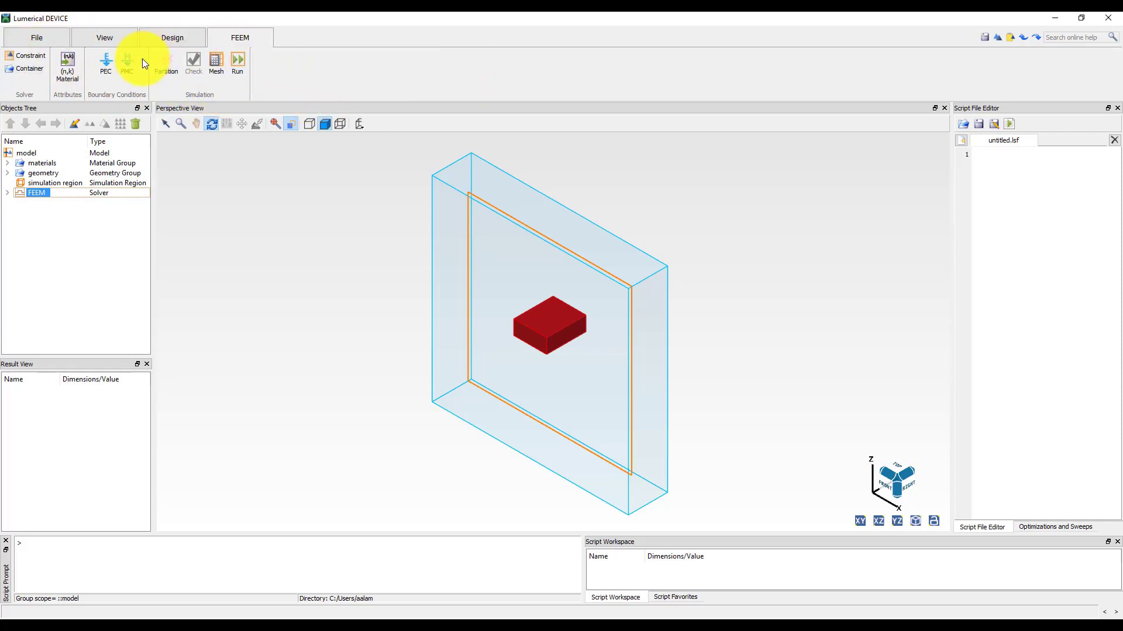
Assign the simulation region to the FEEM solver.
left_click(994, 202)
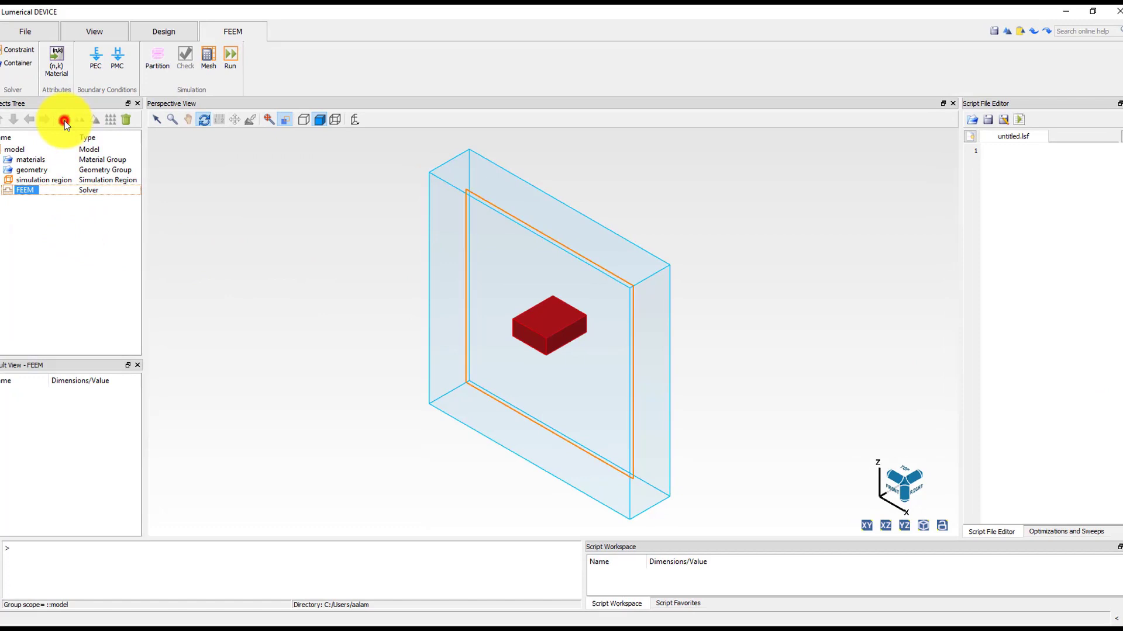
left_click(75, 124)
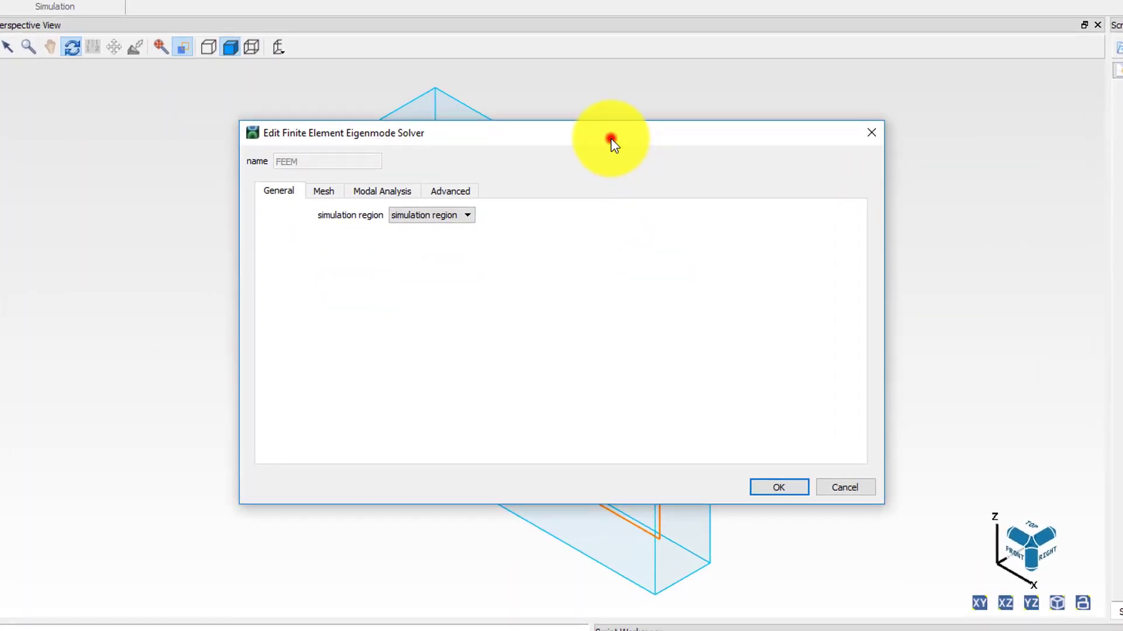
left_click_drag(611, 144, 635, 172)
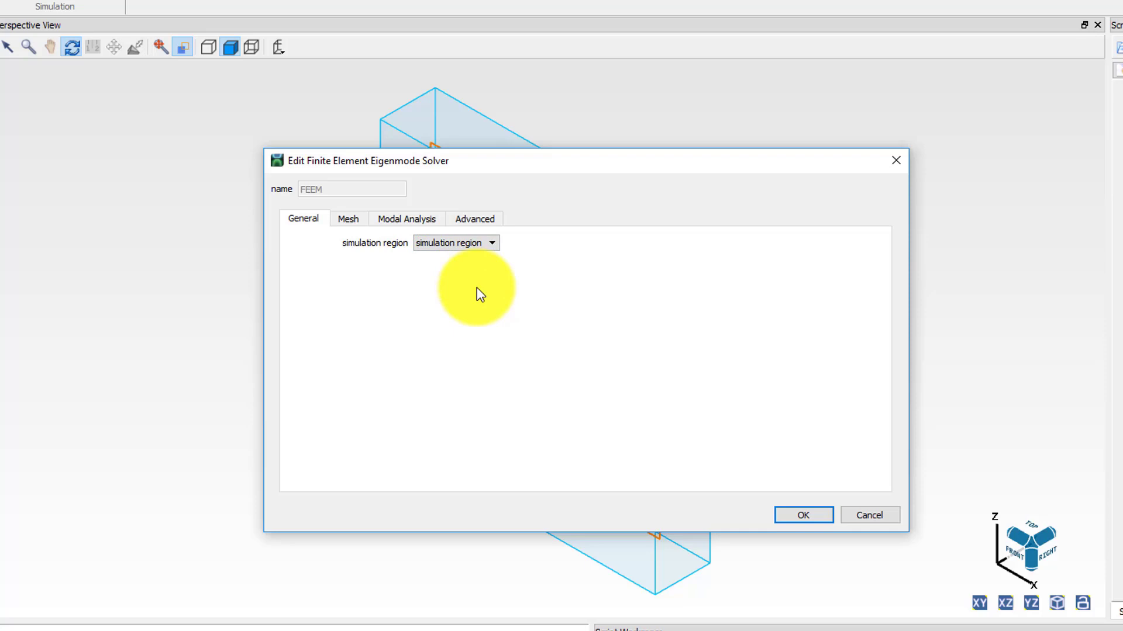
left_click(495, 244)
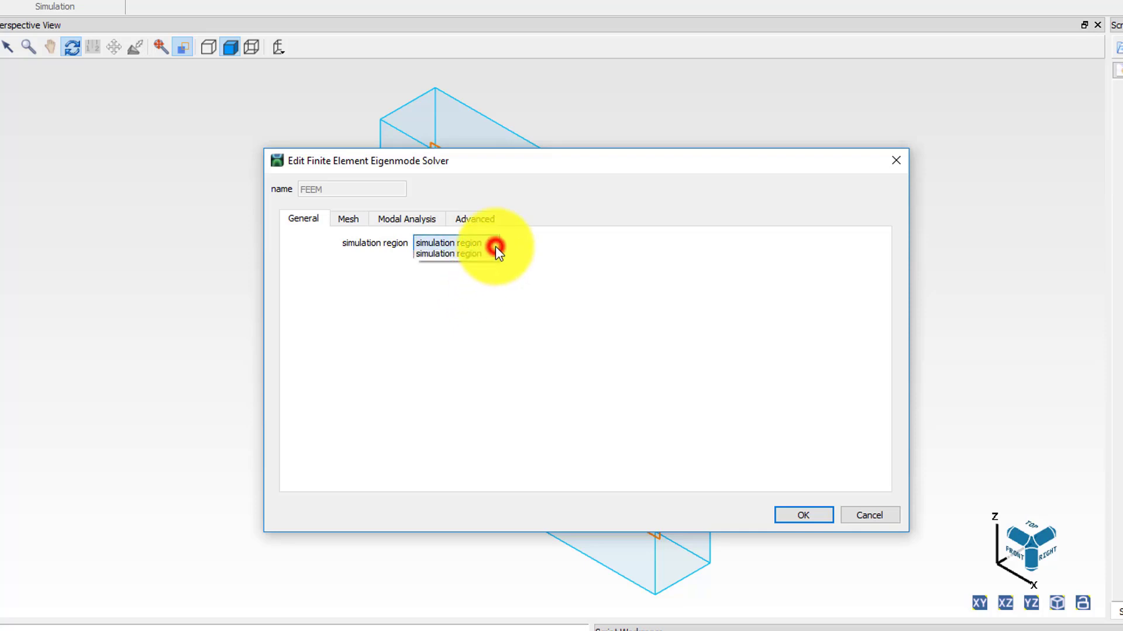
left_click(471, 258)
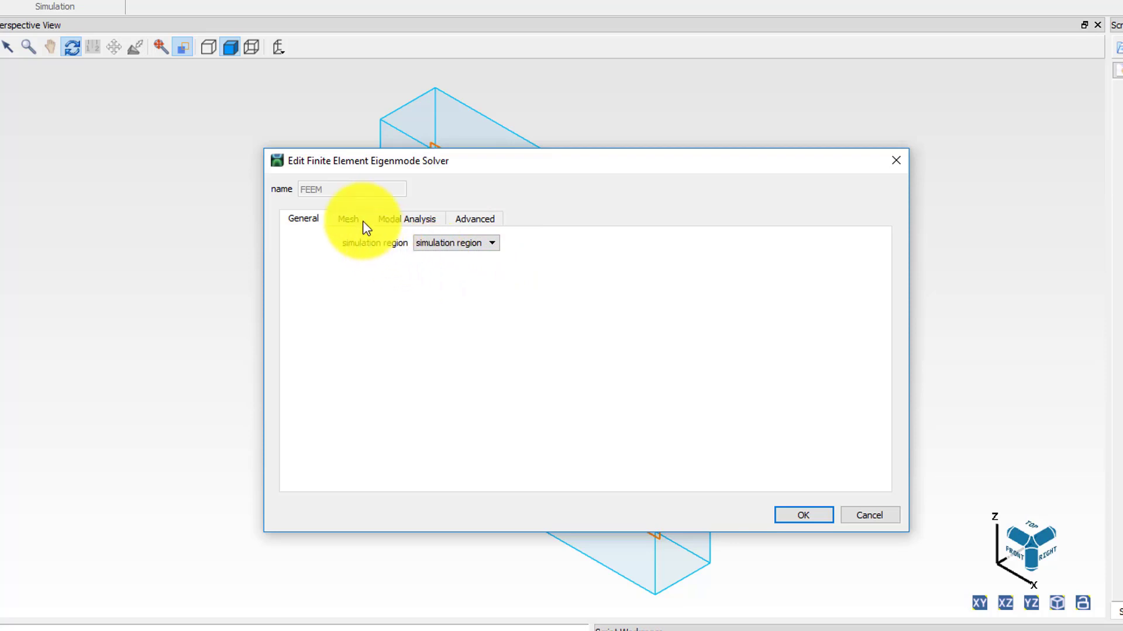
Set the FEEM mesh to 2 edges per wavelength, polynomial order 3, with material-based refinement.
left_click(352, 219)
left_click(472, 262)
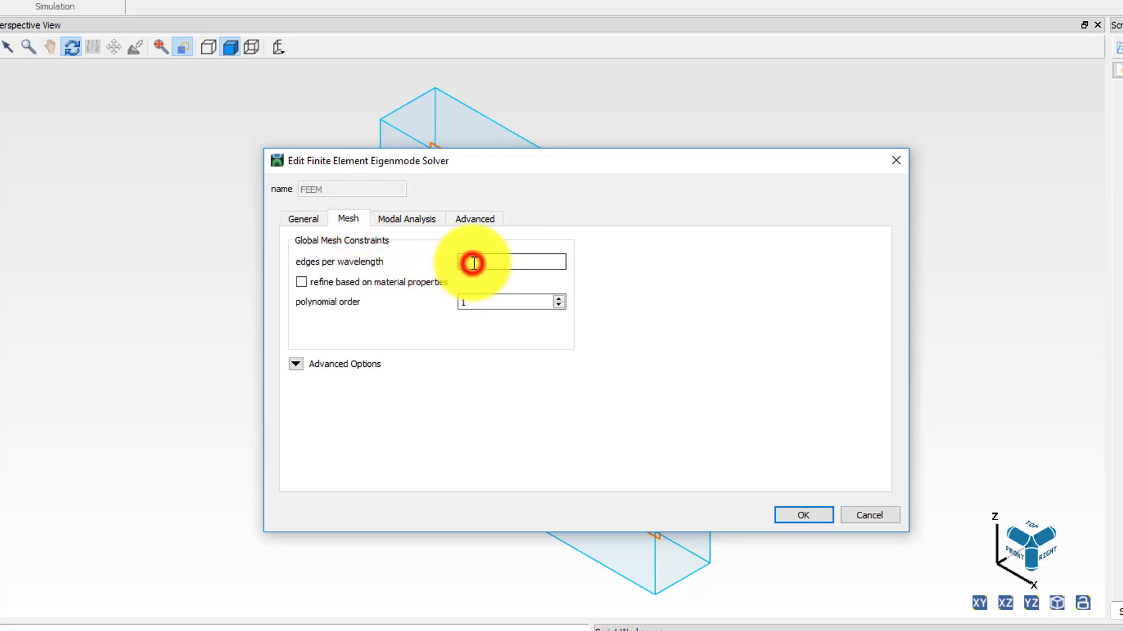
left_click(474, 301)
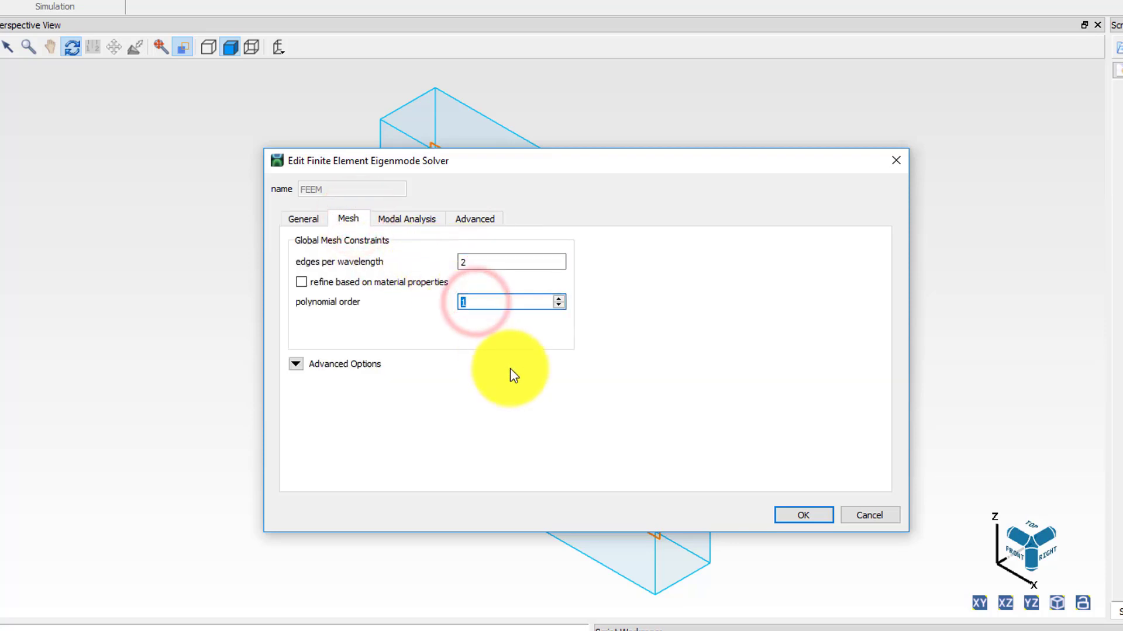
type("3")
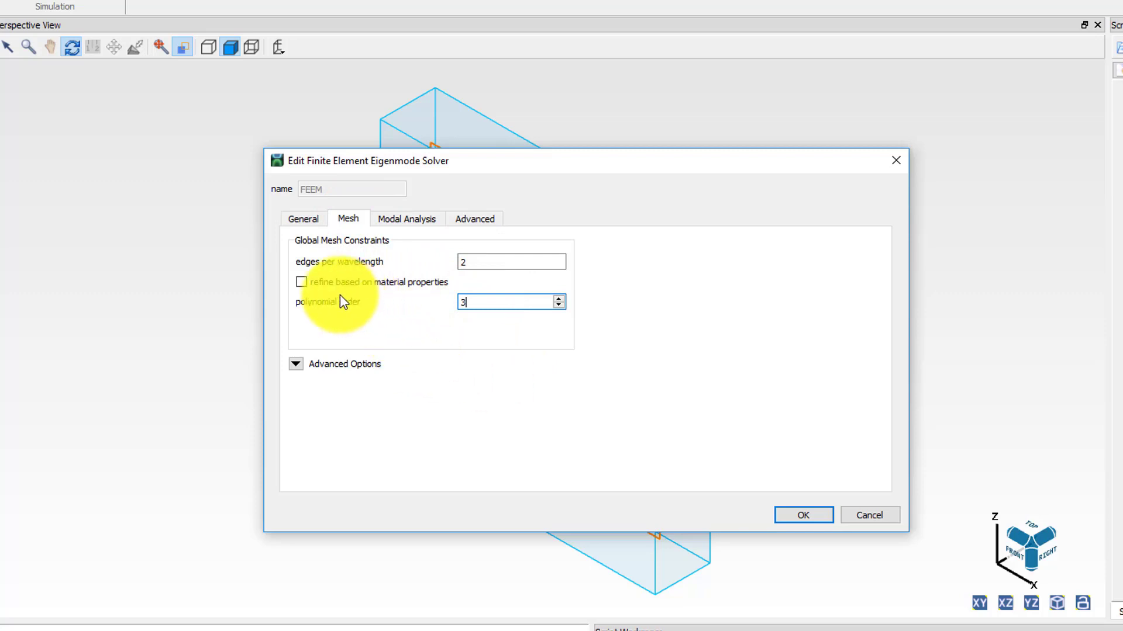
left_click(315, 281)
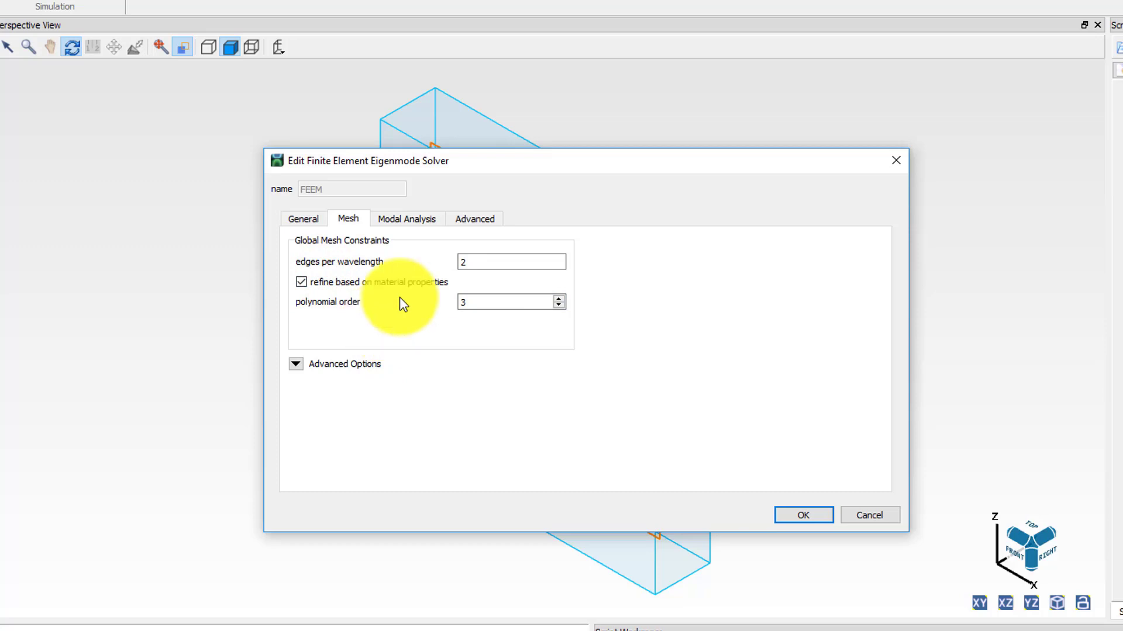
Target 20 trial modes at 1.55 µm wavelength using max index, and apply.
left_click(411, 220)
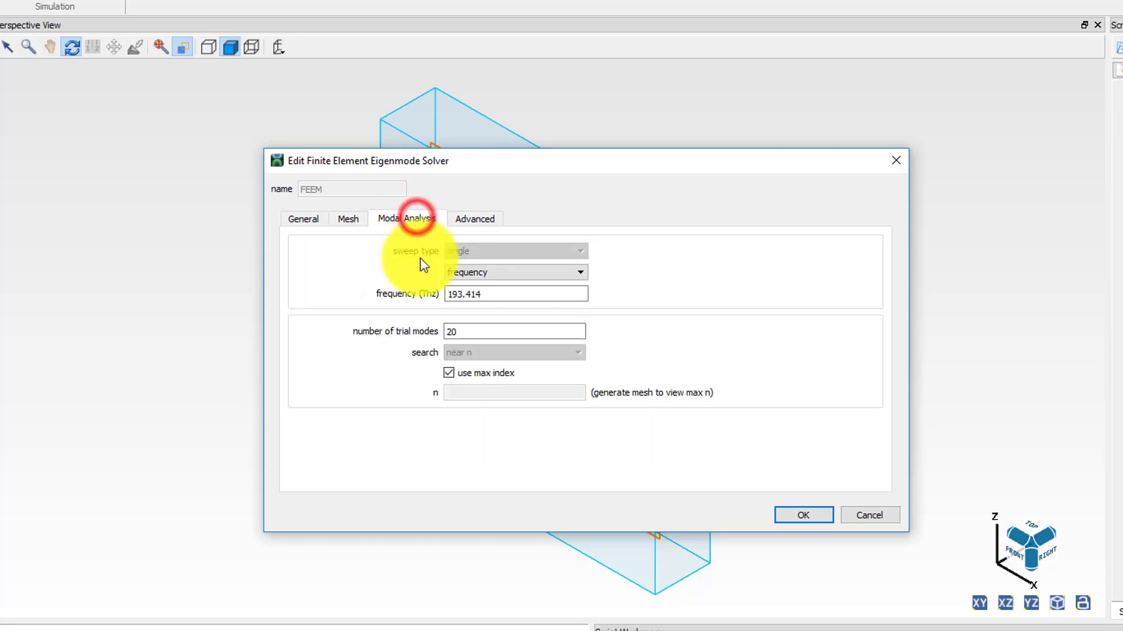
left_click(558, 271)
left_click(507, 293)
left_click(484, 293)
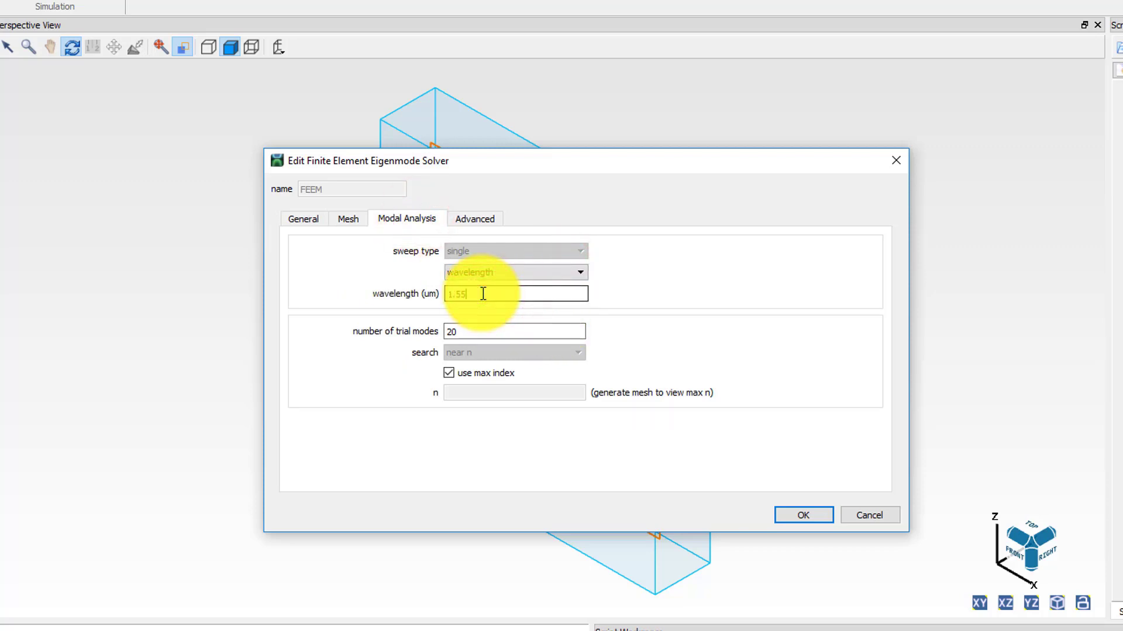
left_click(474, 331)
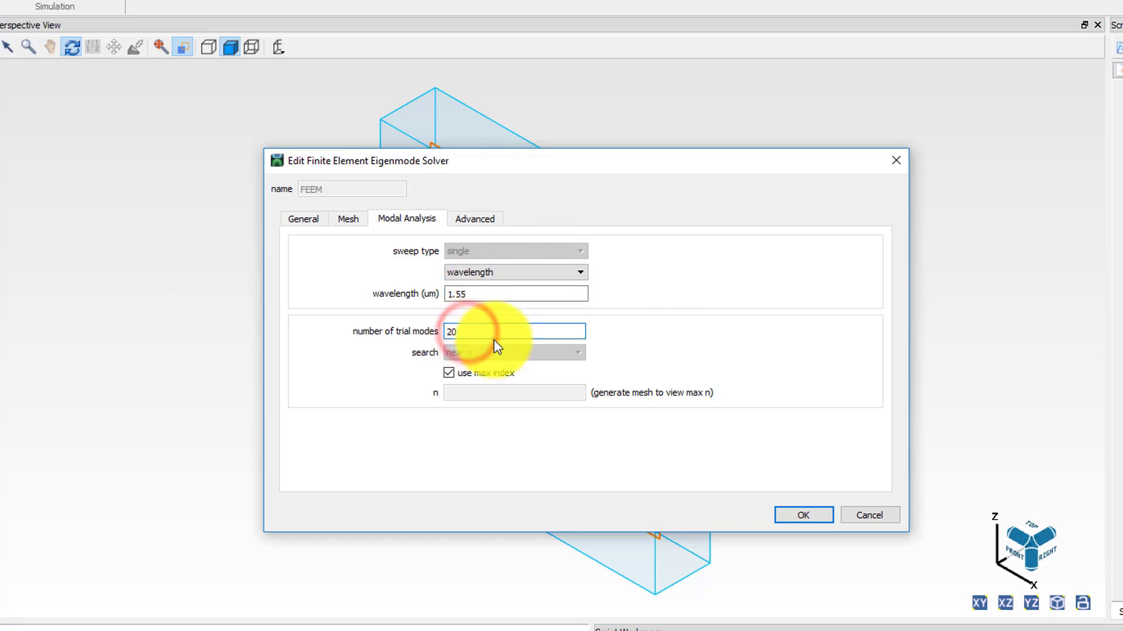
left_click(453, 372)
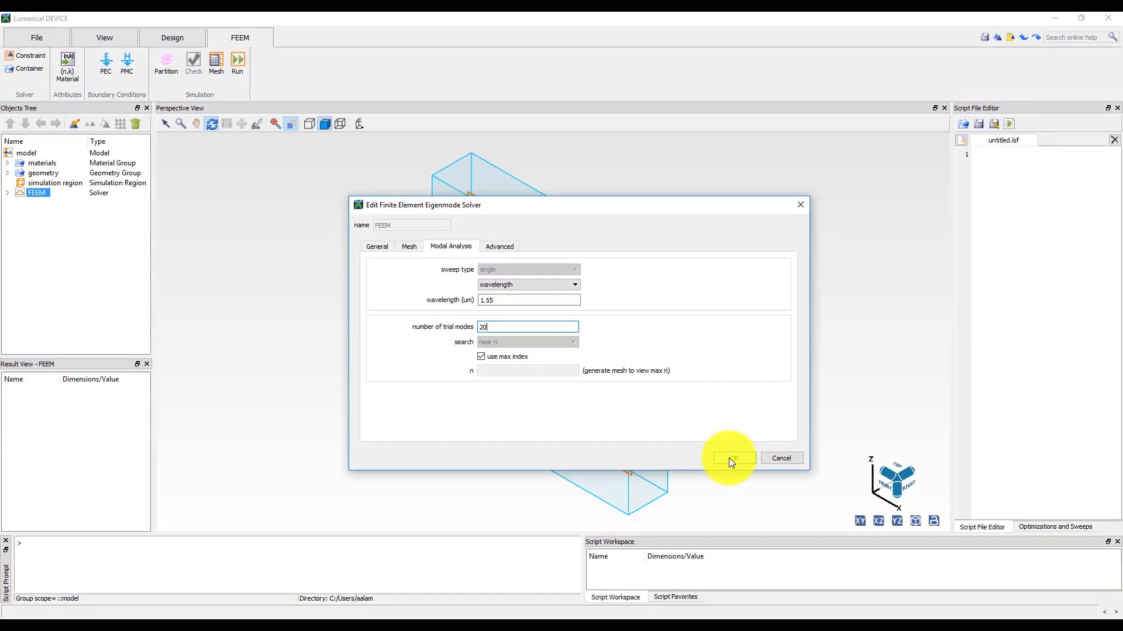
left_click(731, 458)
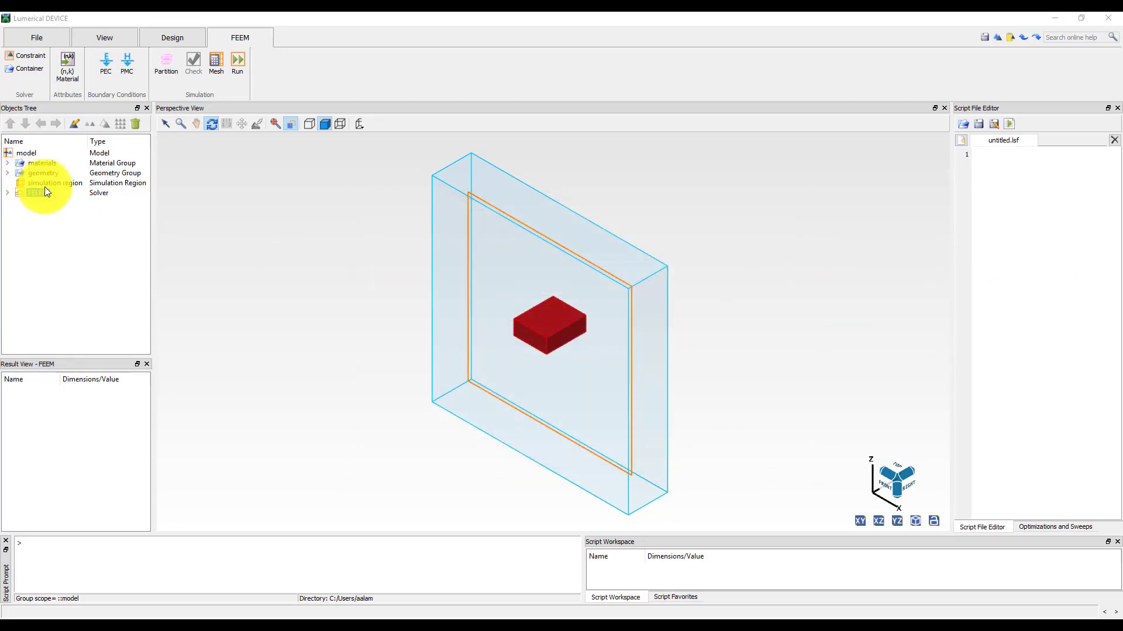
Partition the simulation region into domains, list their surfaces, and face the model front.
left_click(172, 72)
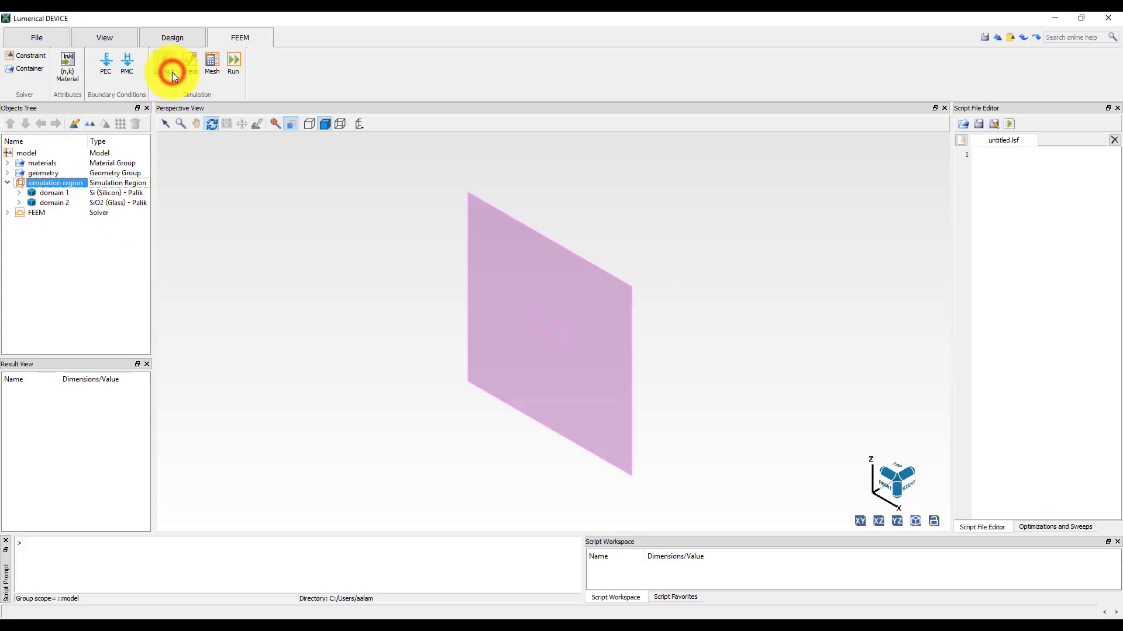
left_click(18, 192)
left_click(20, 242)
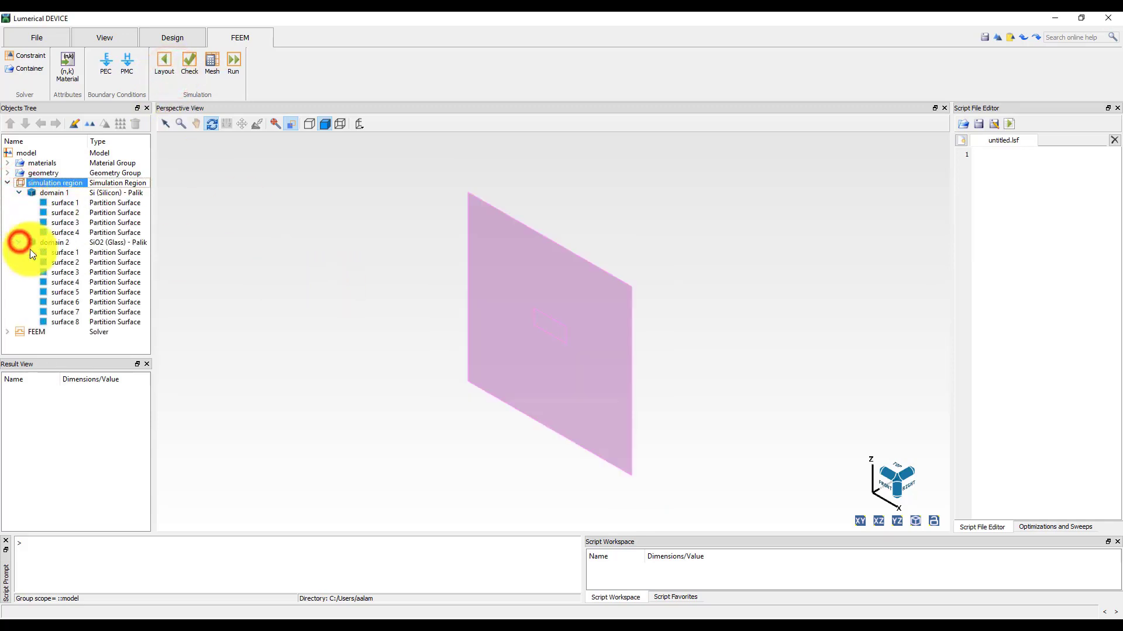
mouse_move(591, 346)
left_mouse_down()
mouse_move(683, 271)
mouse_move(604, 333)
left_mouse_up()
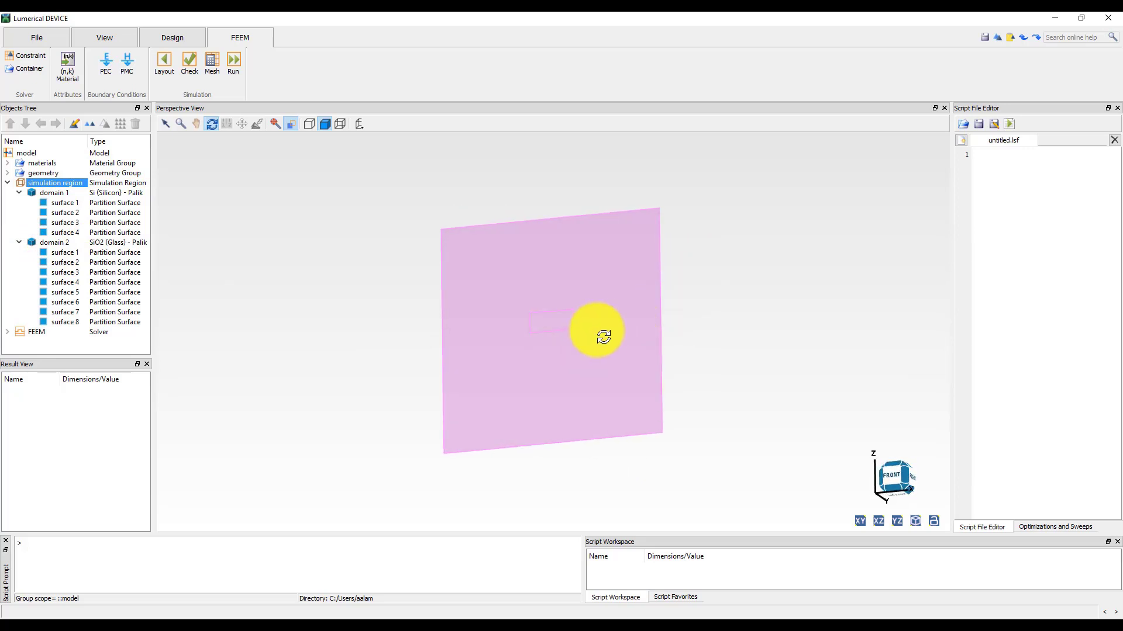
Highlight domains 1 and 2 and their partition surfaces in the model view.
left_click(56, 193)
left_click(61, 243)
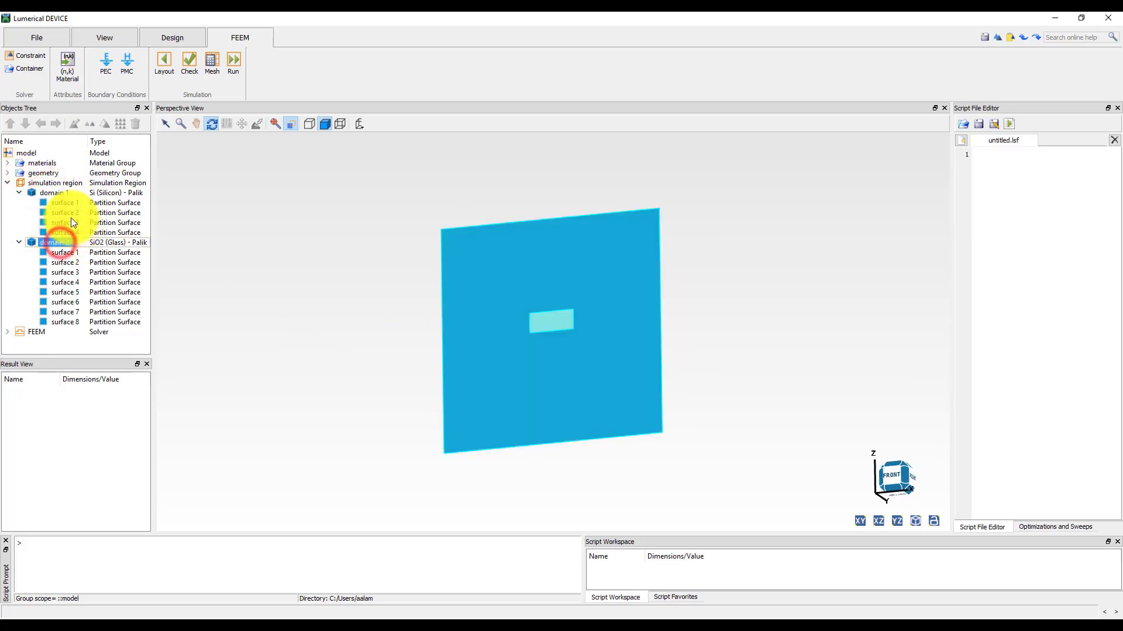
left_click(65, 204)
left_click(66, 214)
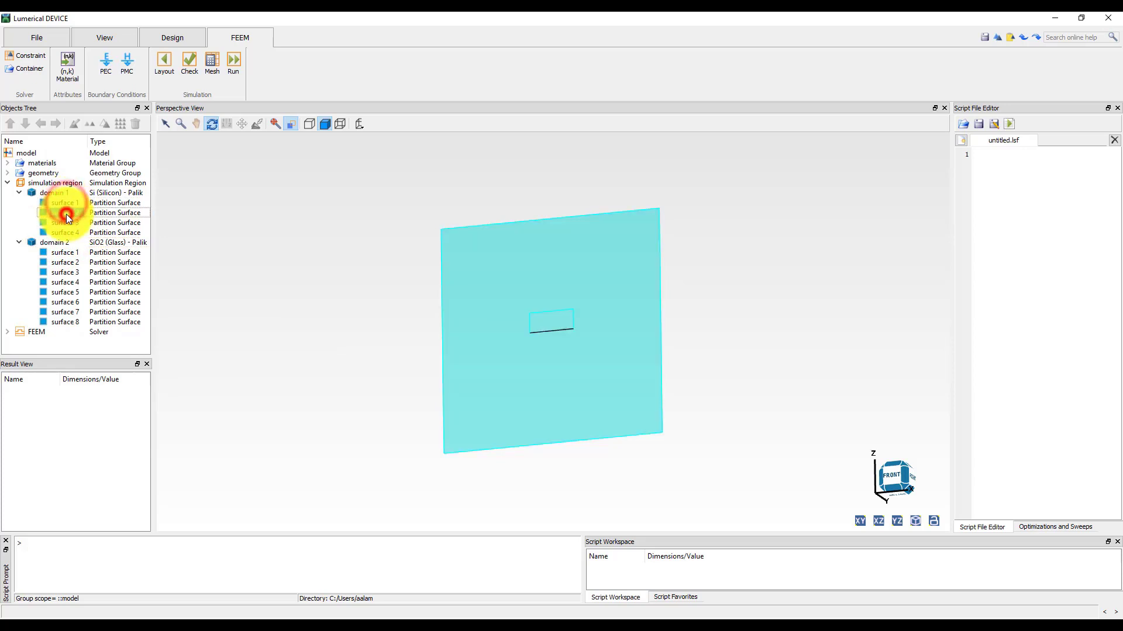
left_click(65, 225)
left_click(68, 233)
left_click(69, 253)
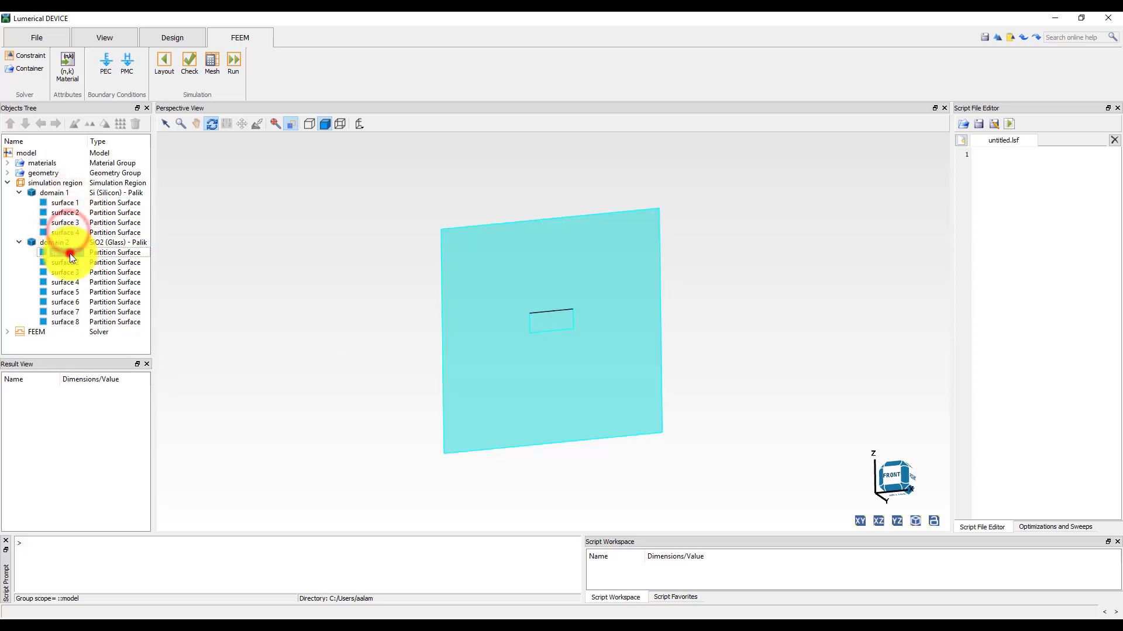
left_click(69, 263)
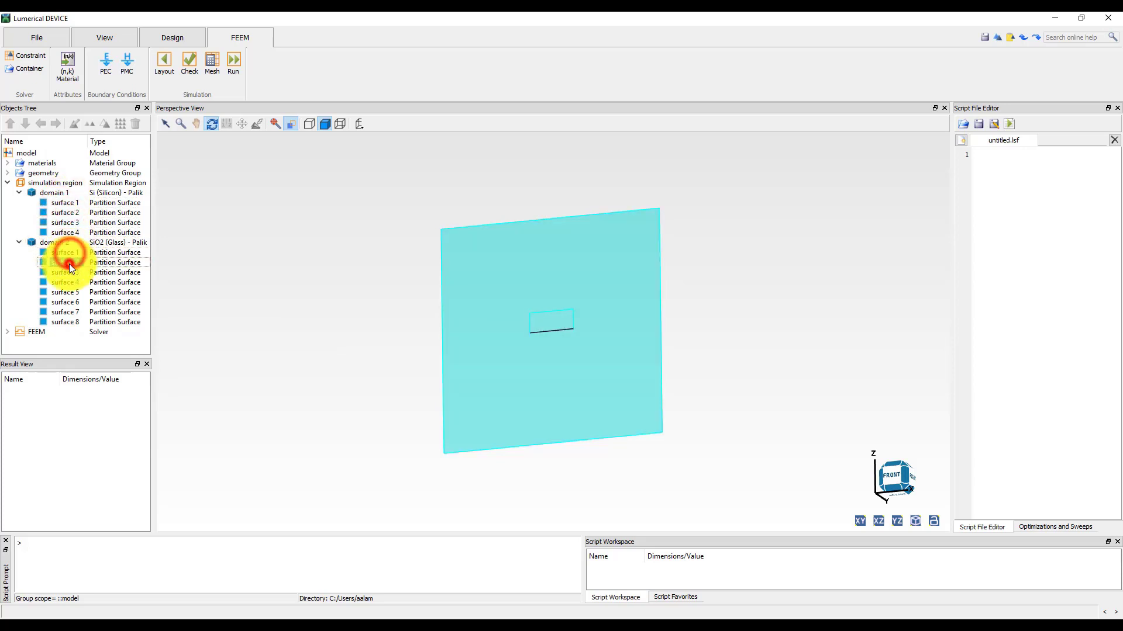
left_click(52, 191)
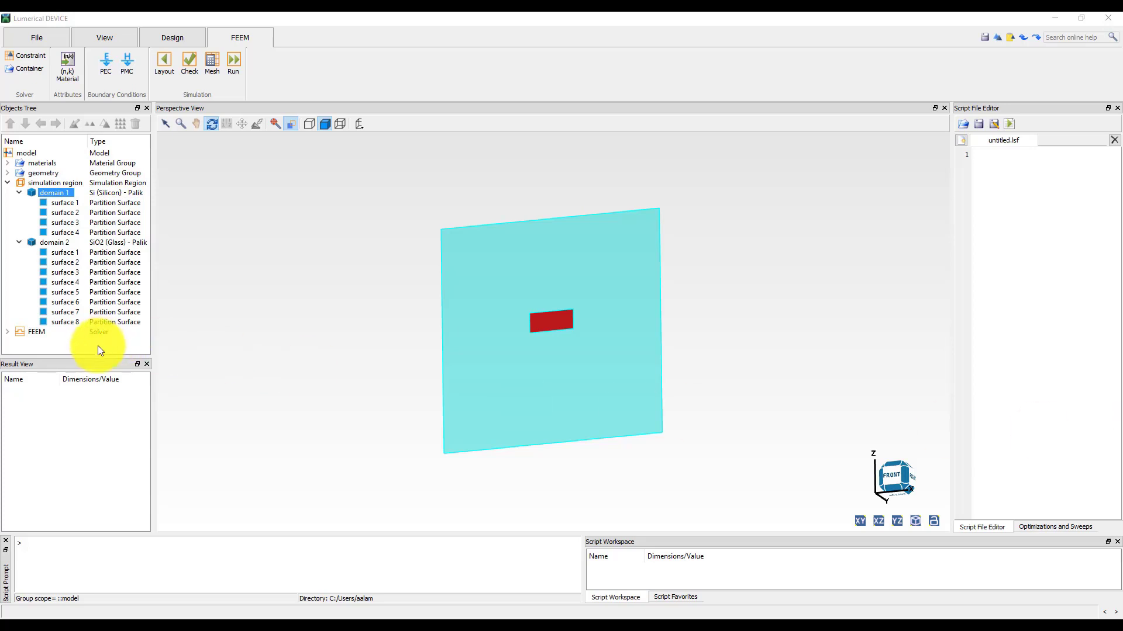
left_click(40, 331)
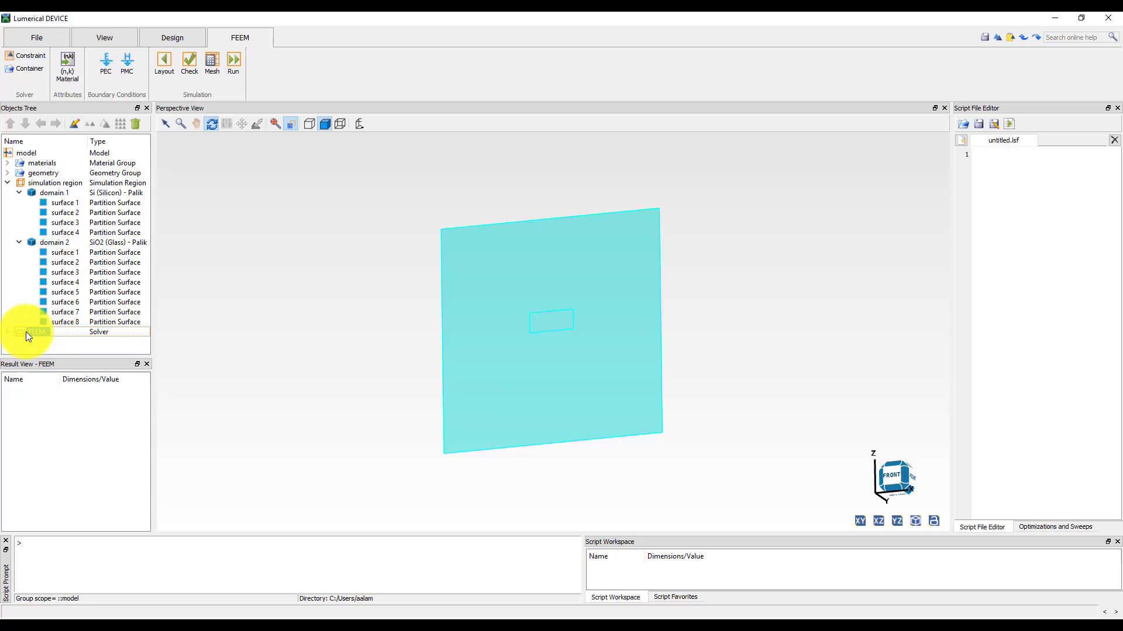
Add a PEC boundary of simulation-region type on x min/max and z min/max faces.
left_click(106, 69)
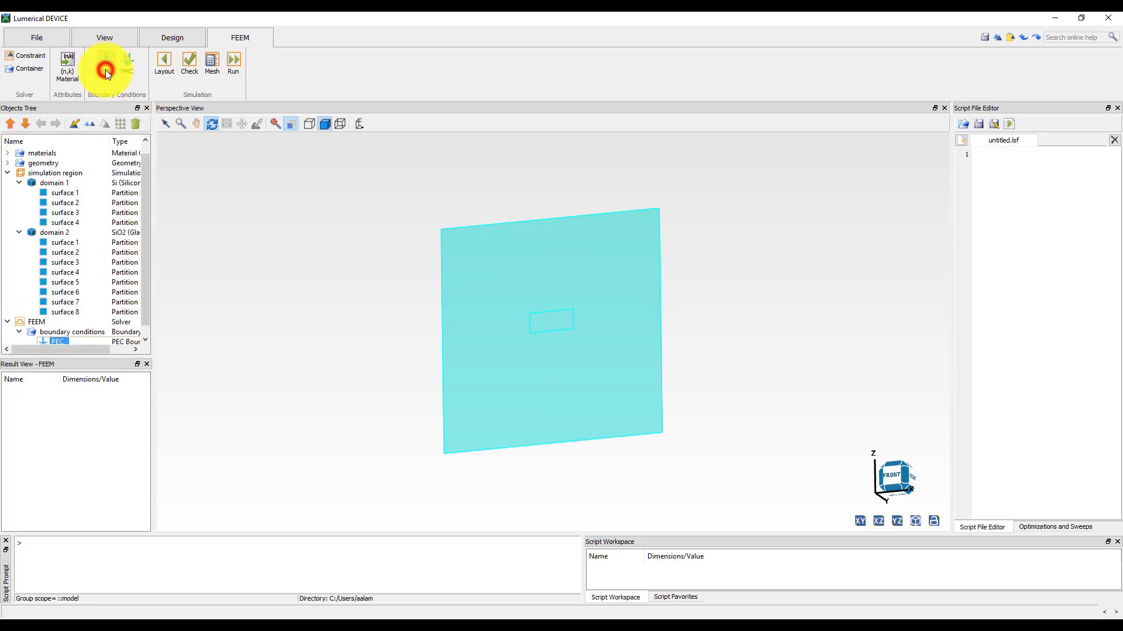
left_click_drag(146, 180, 120, 324)
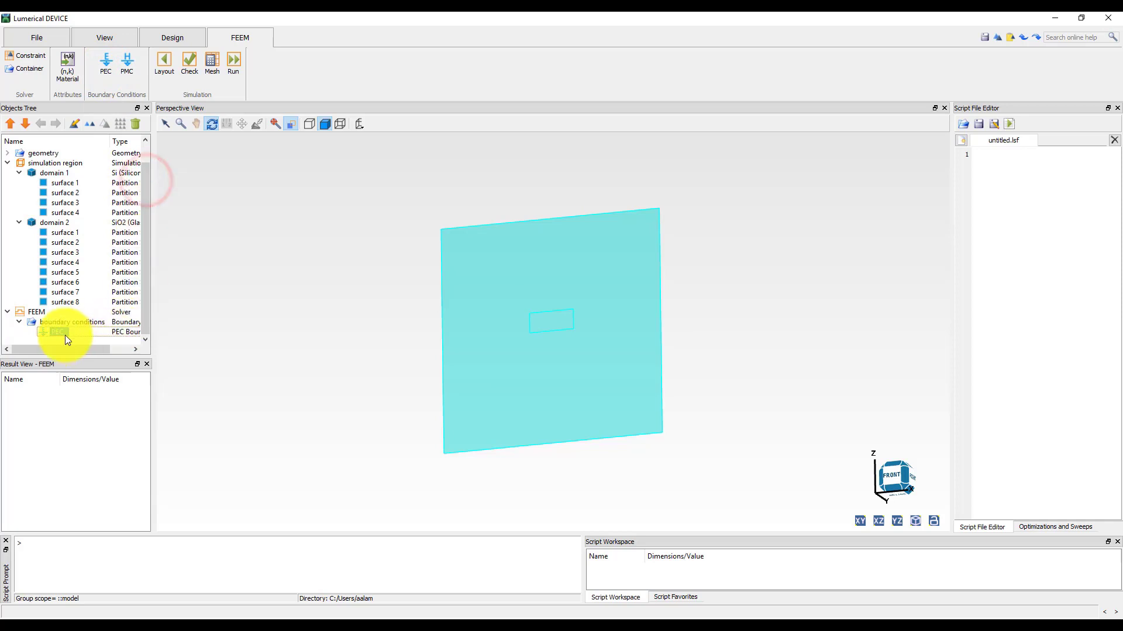
left_click(74, 123)
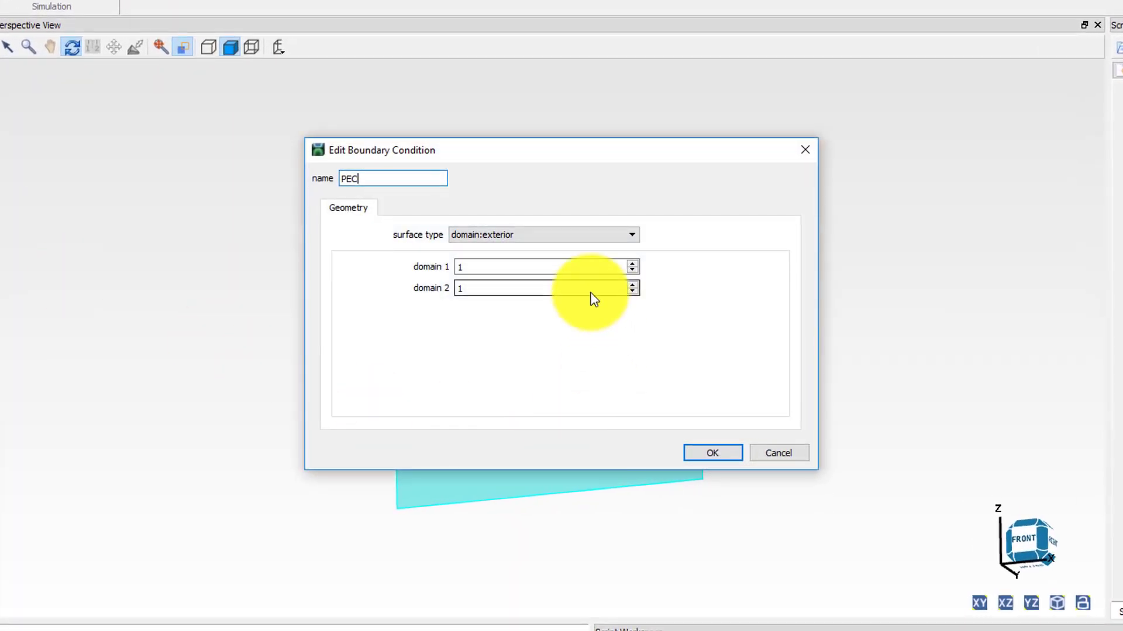
left_click(632, 237)
left_click(496, 291)
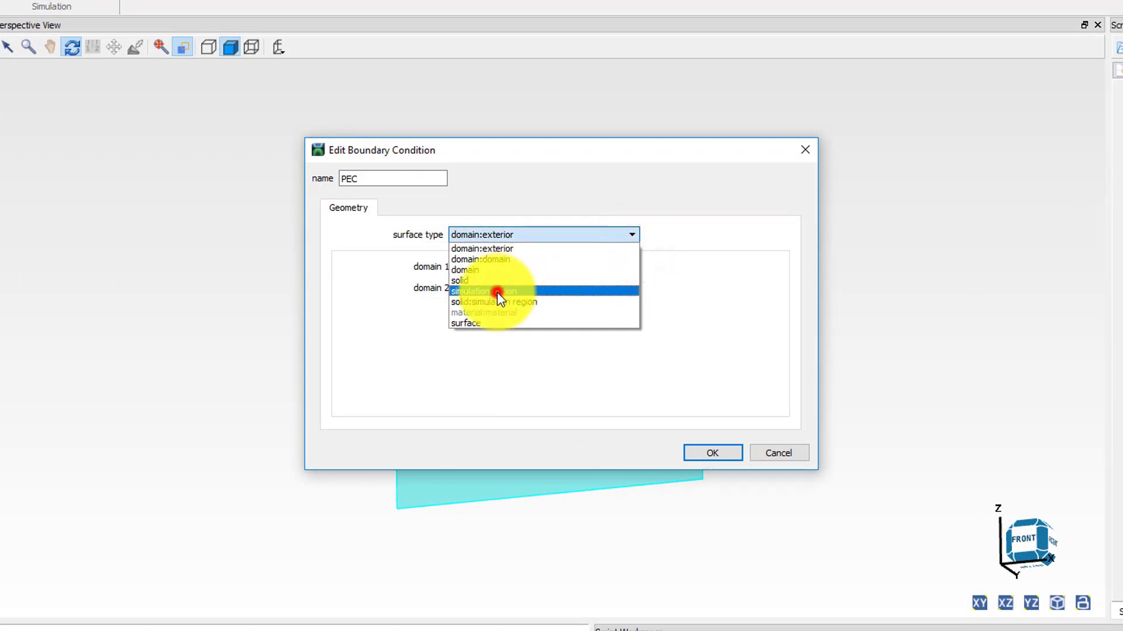
left_click(459, 268)
left_click(459, 289)
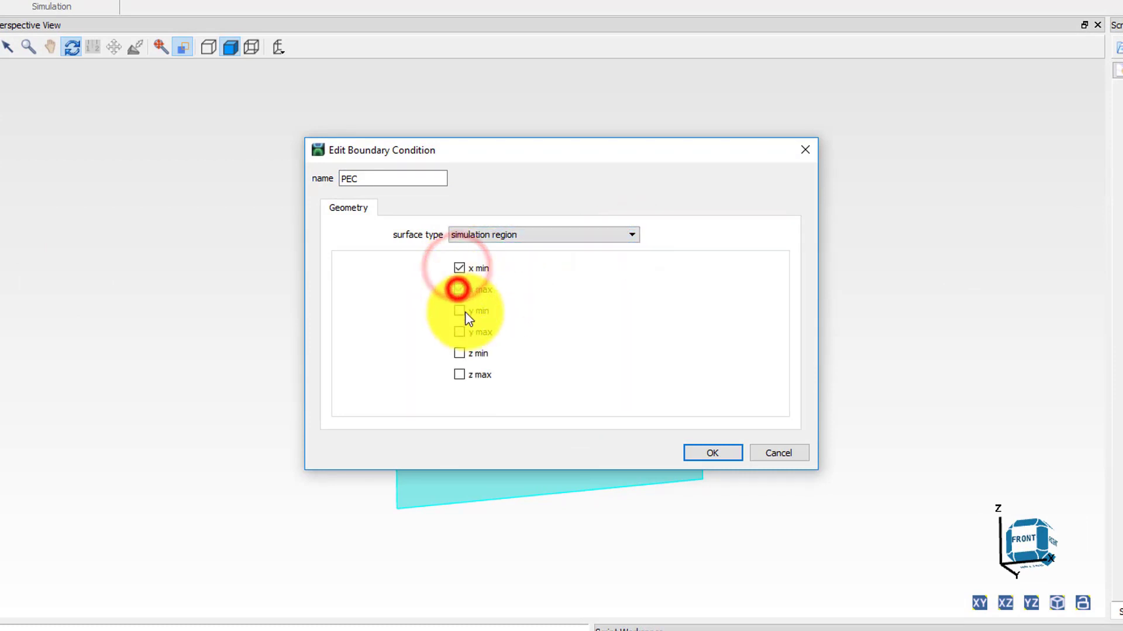
left_click(460, 354)
left_click(460, 375)
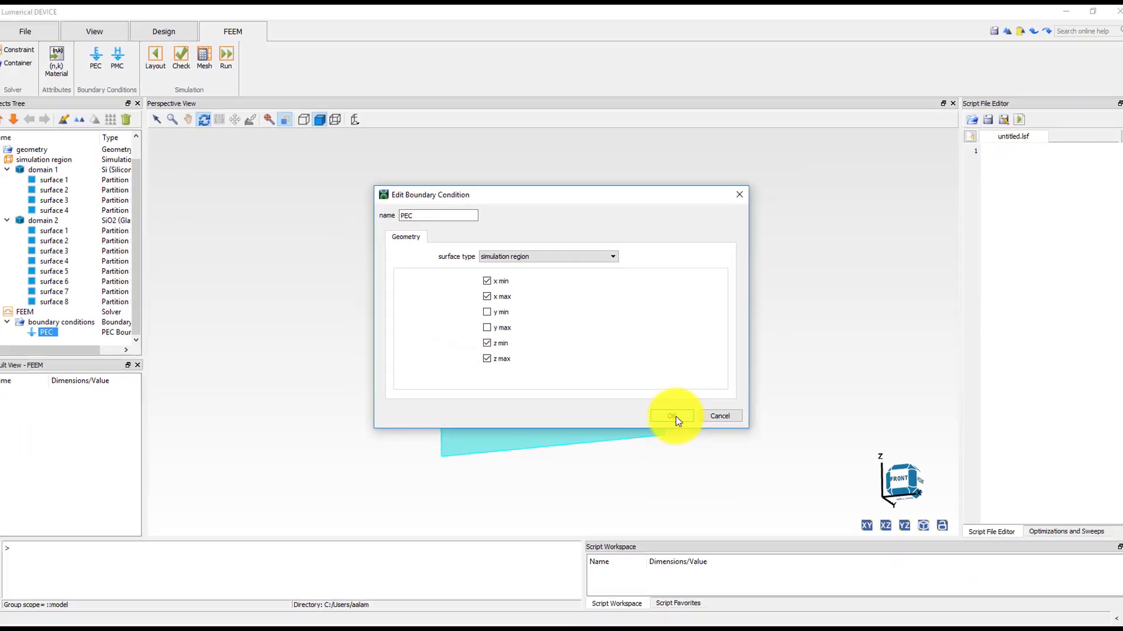
left_click(706, 445)
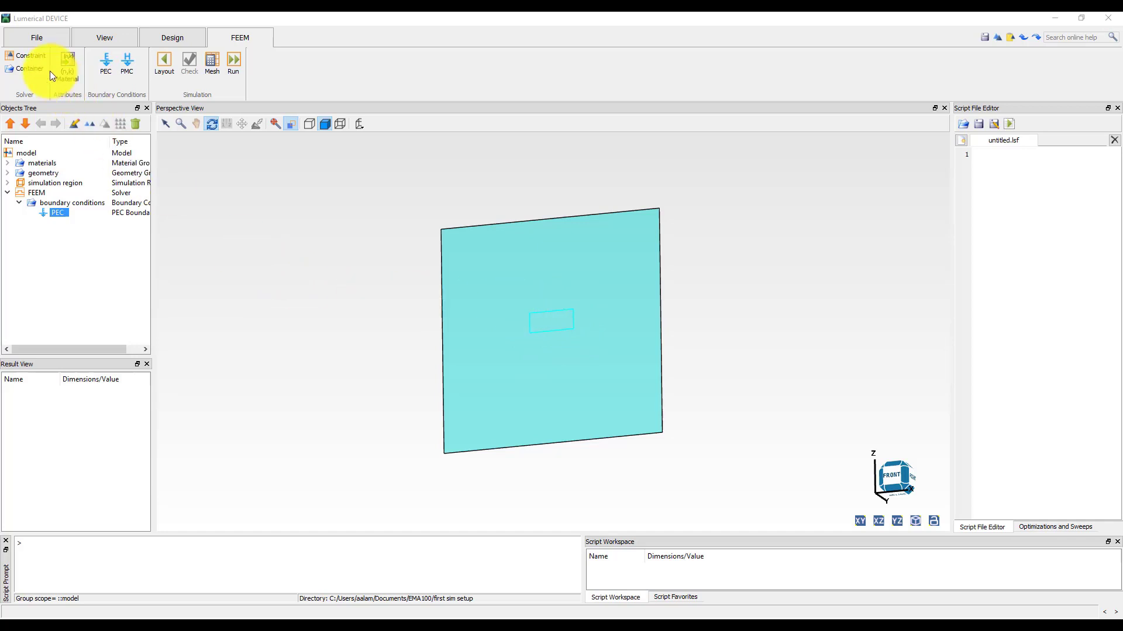
Add a mesh constraint with maximum edge length 0.01 µm.
left_click(37, 56)
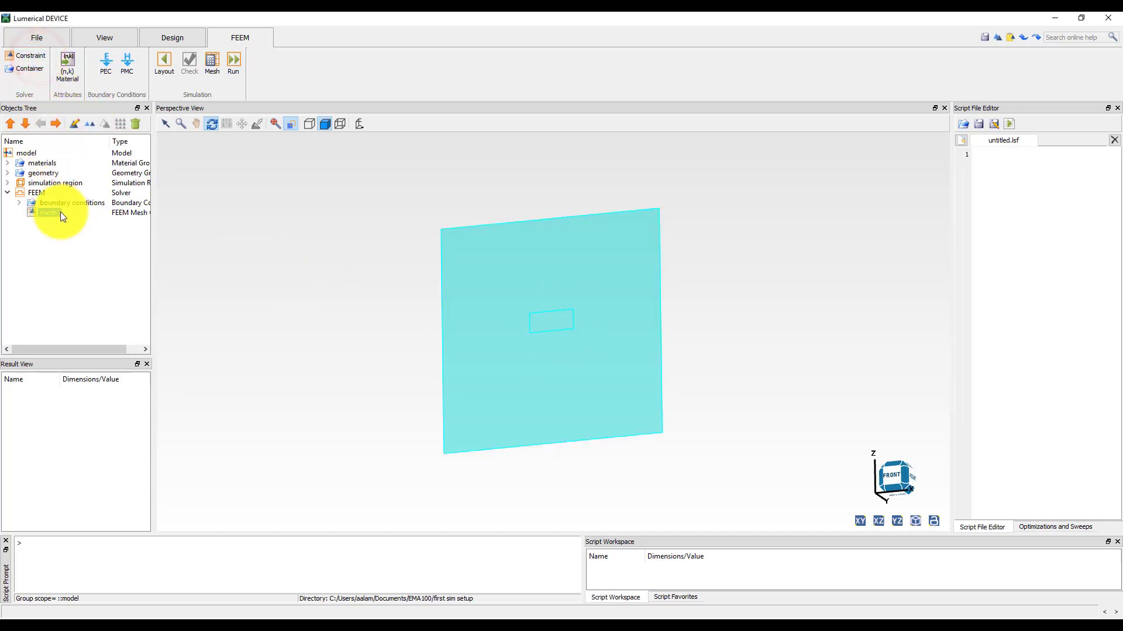
left_click(75, 123)
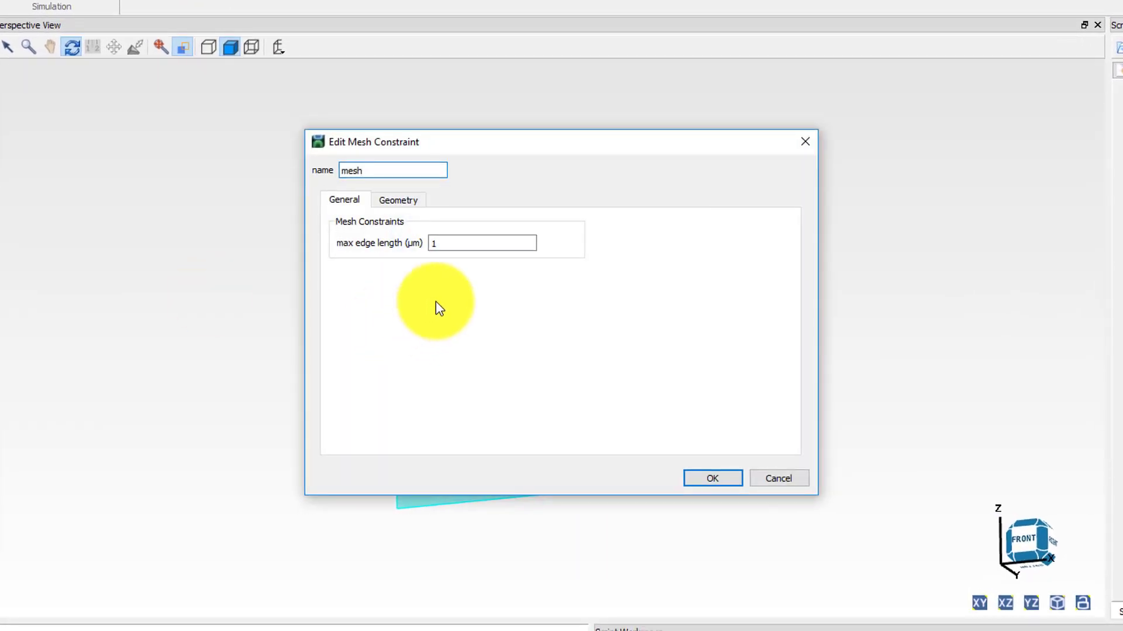
double_click(443, 243)
type("0.0")
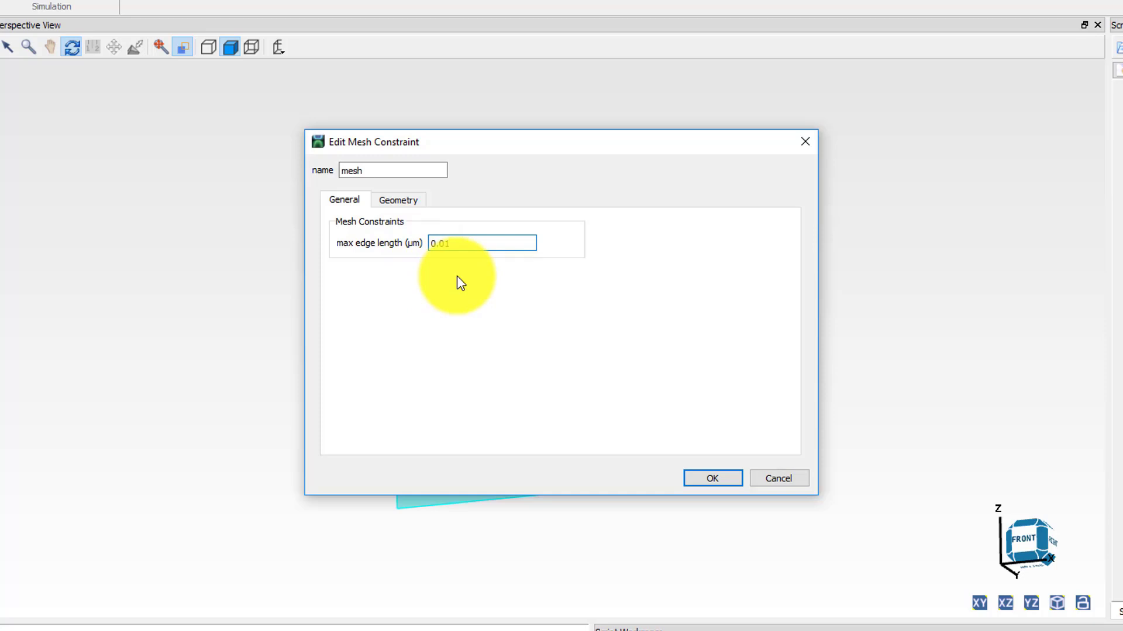
Target the mesh constraint at the surface of the WG solid.
left_click(409, 200)
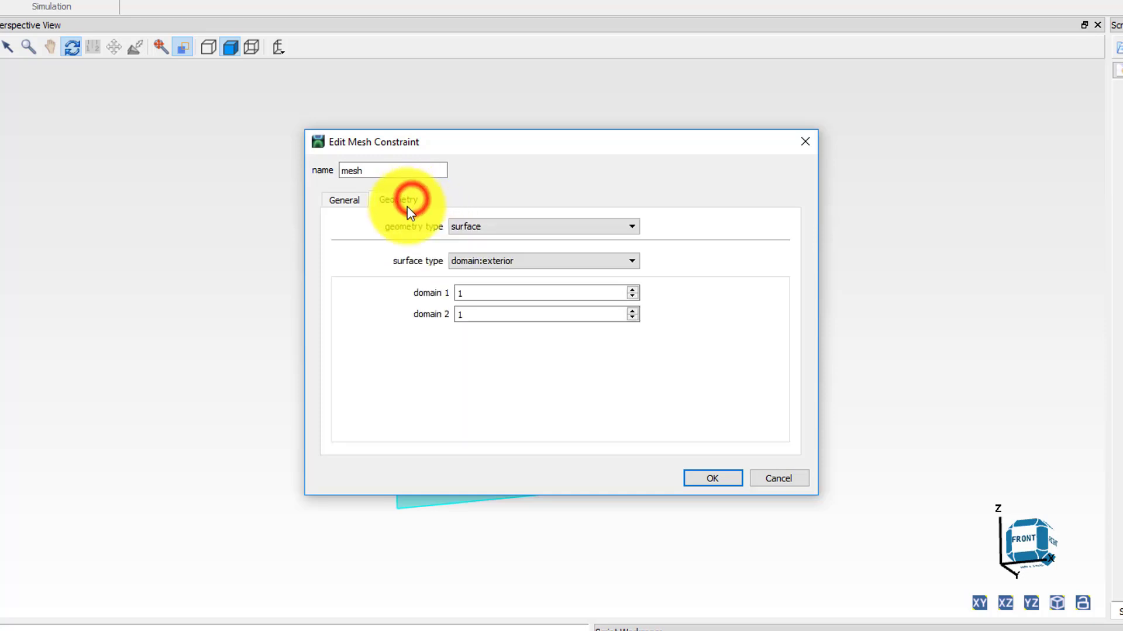
left_click(632, 260)
left_click(465, 315)
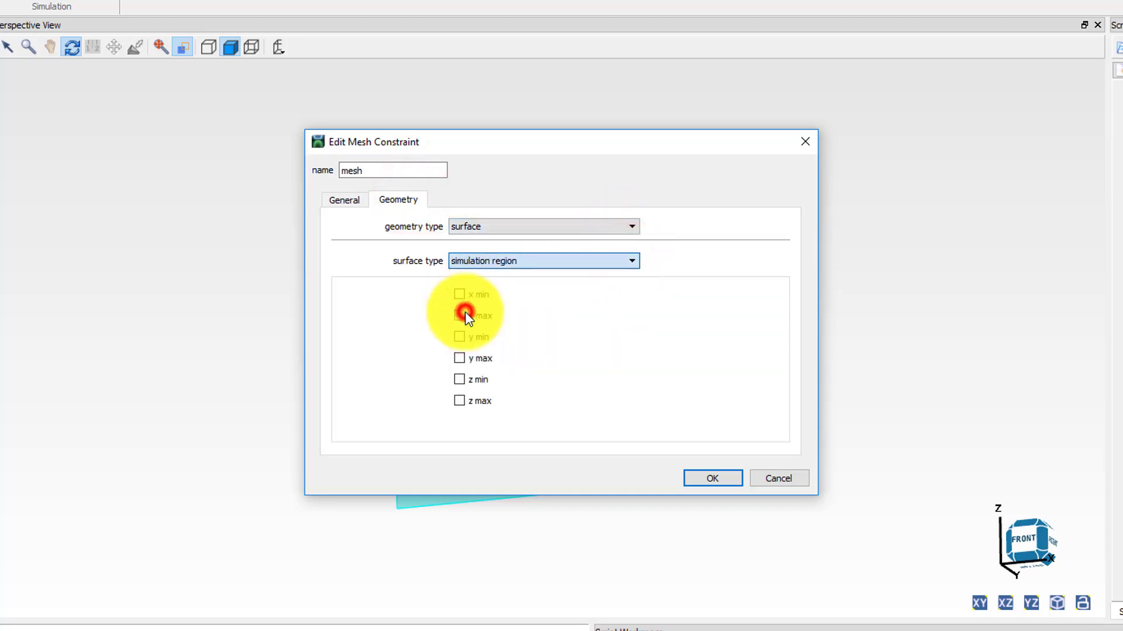
left_click(492, 261)
left_click(471, 303)
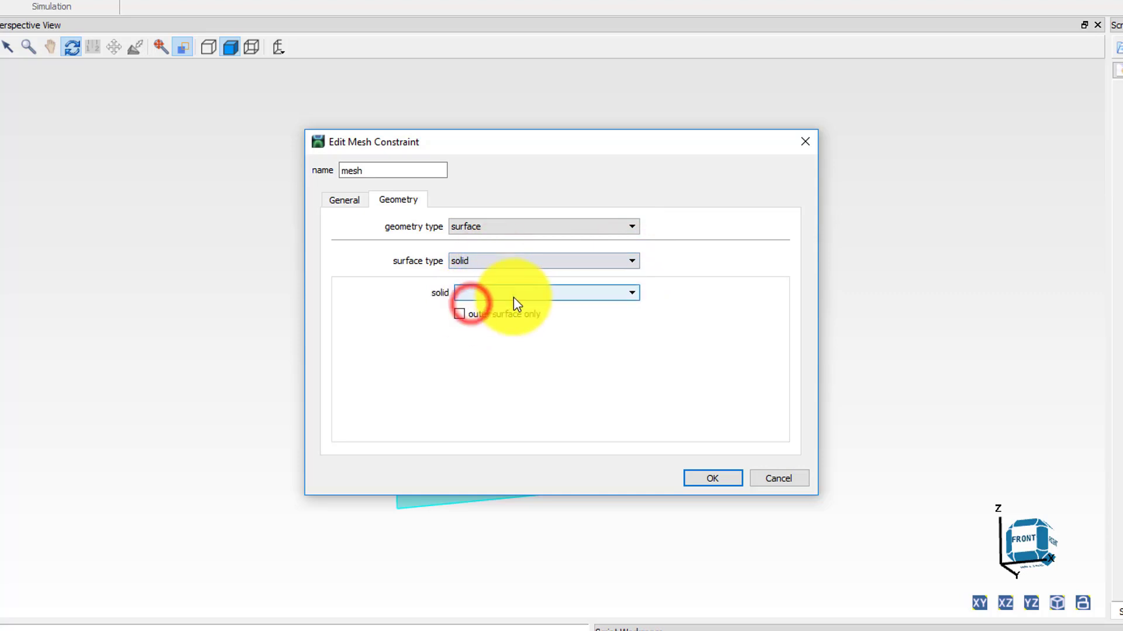
left_click(513, 297)
left_click(489, 307)
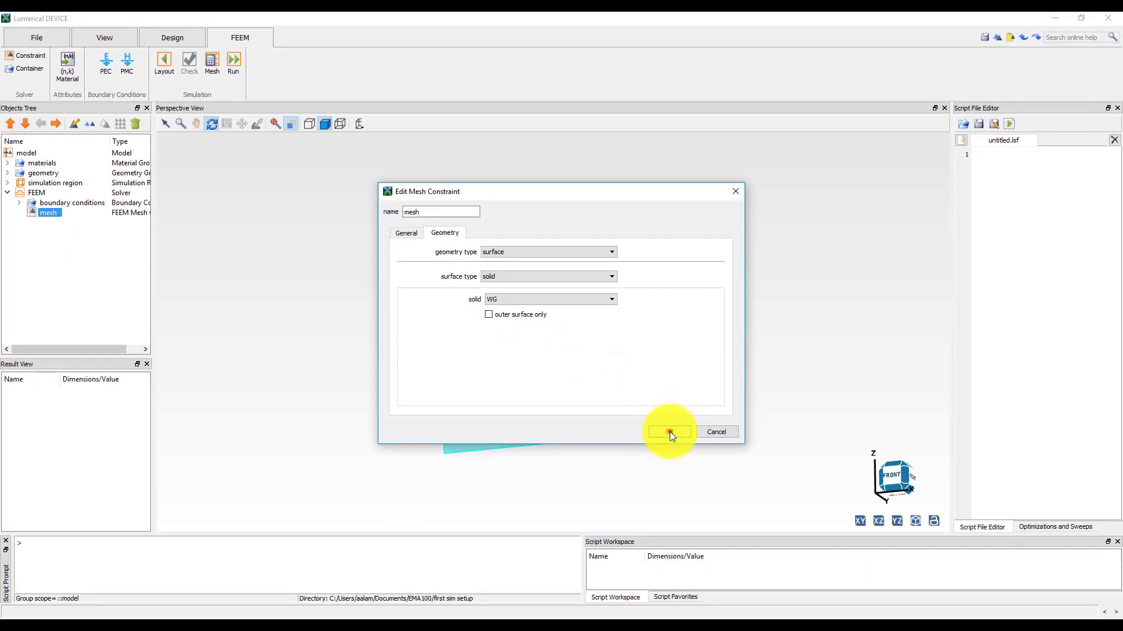
left_click(711, 476)
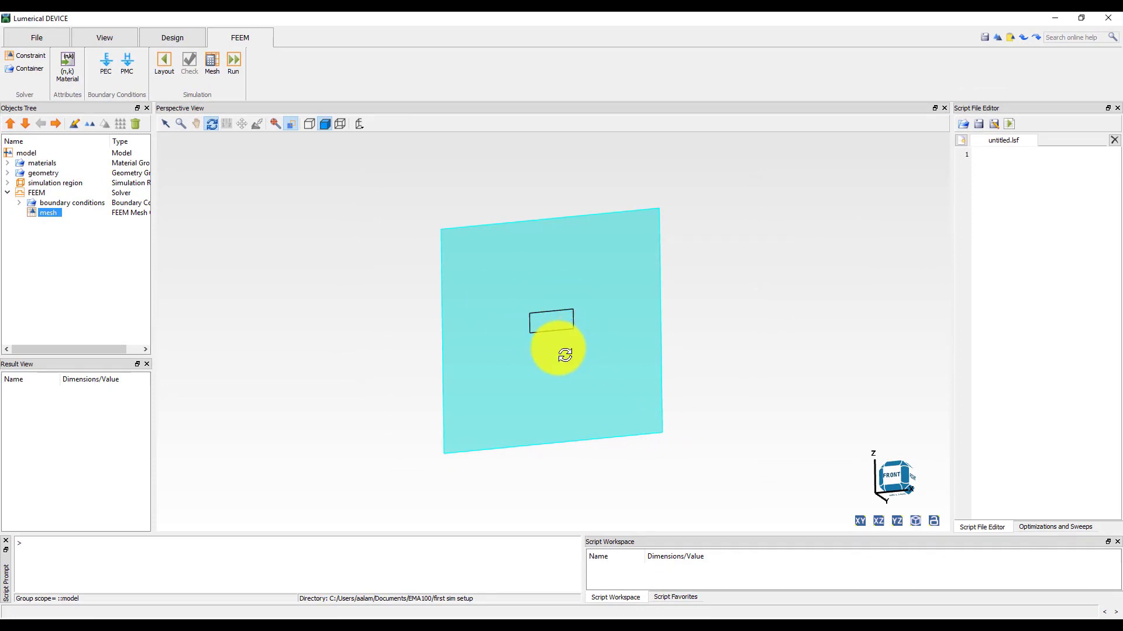
Save the project as soi_wg.ldev in the first sim setup folder.
left_click(37, 37)
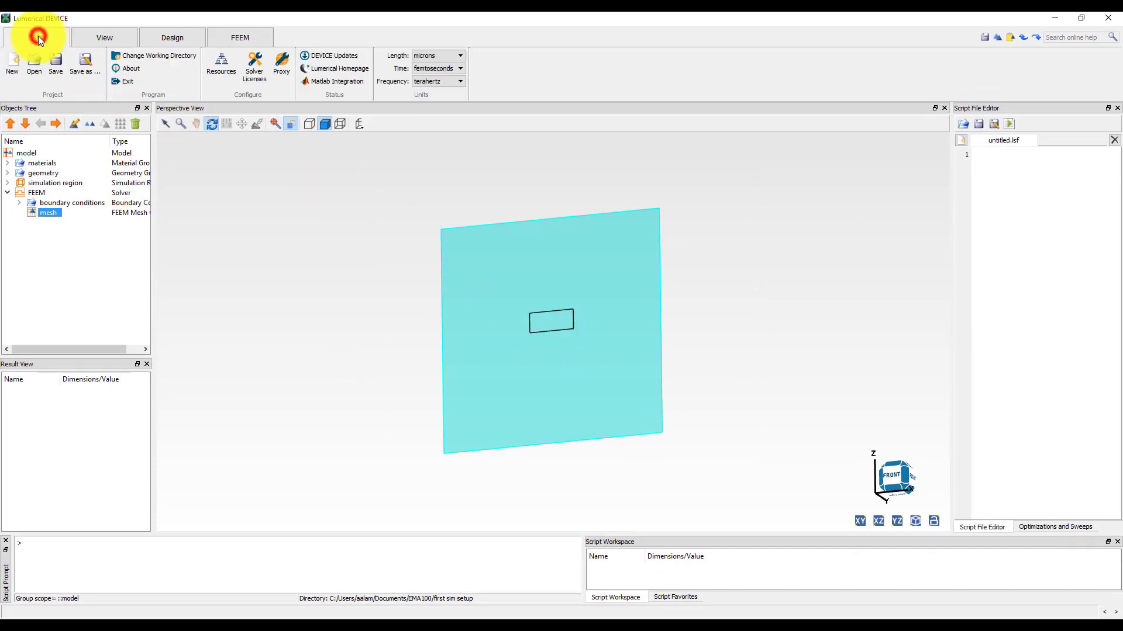
left_click(57, 65)
type("soi")
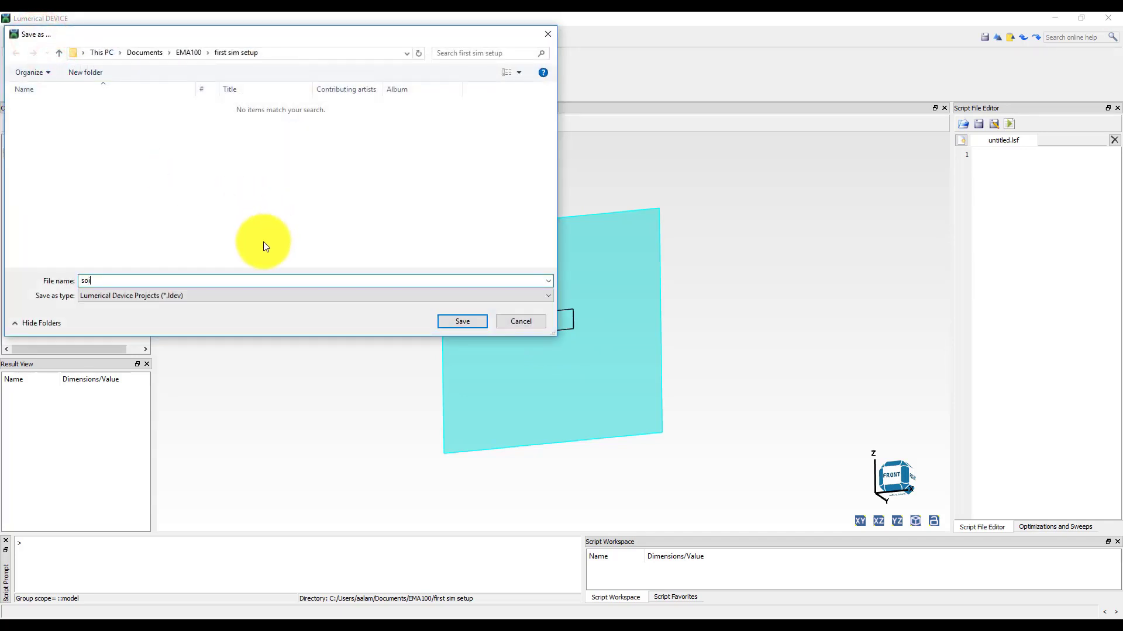
type("_wg.ldev")
left_click(464, 324)
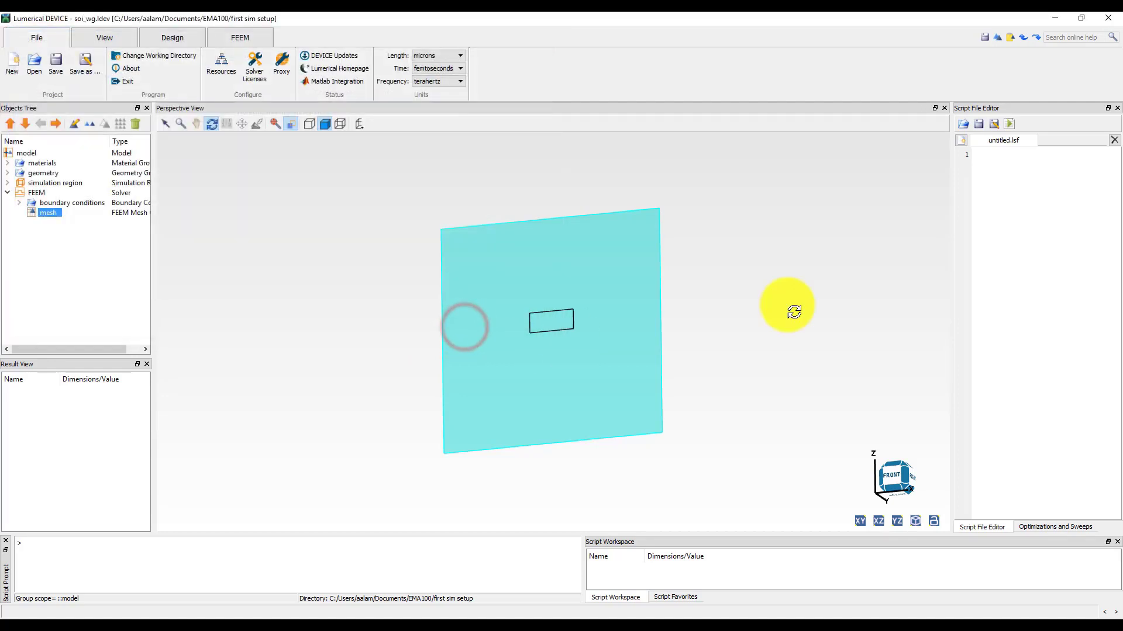